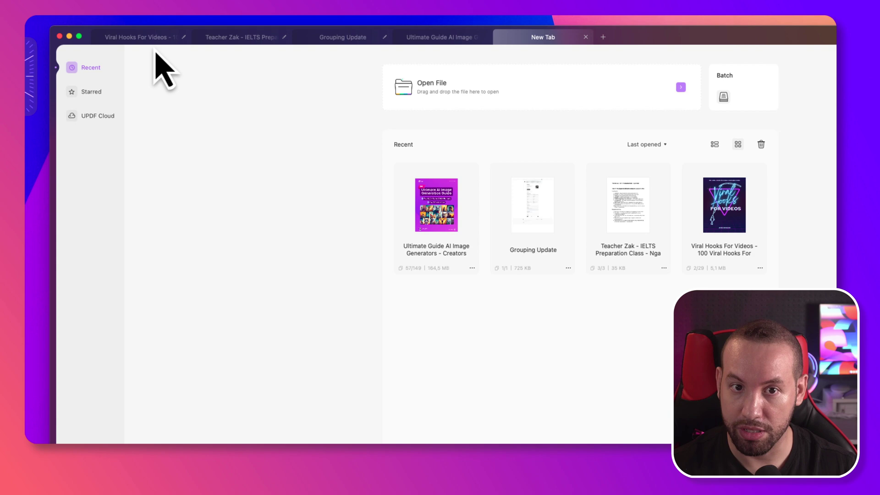
# Switch to the Ultimate Guide AI image tab and allow UPDF access to the Downloads folder
pyautogui.click(142, 41)
pyautogui.click(251, 41)
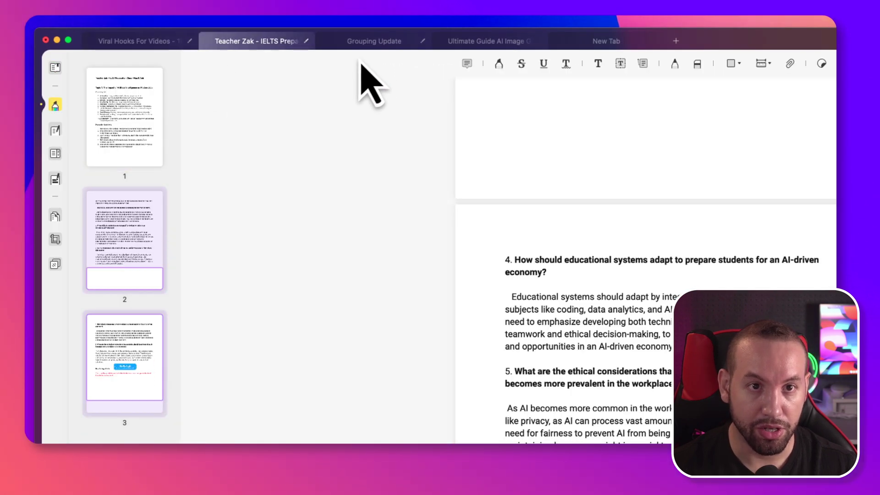
pyautogui.click(365, 40)
pyautogui.click(463, 41)
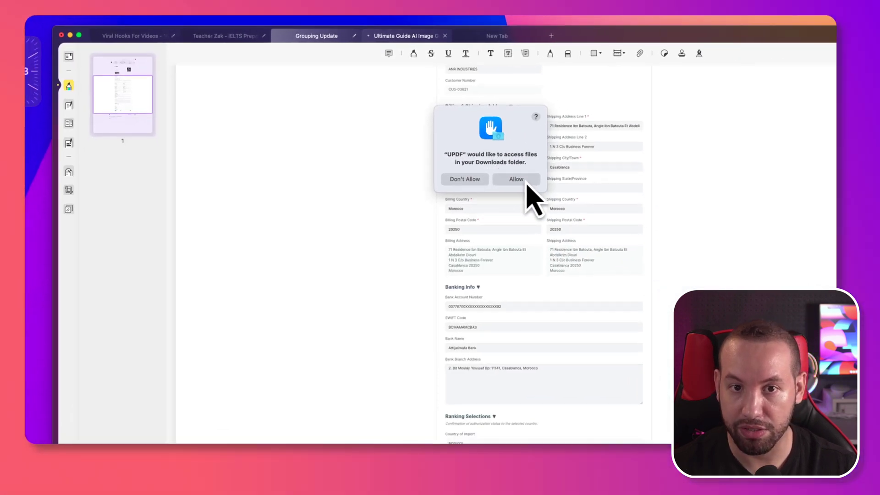
pyautogui.click(522, 180)
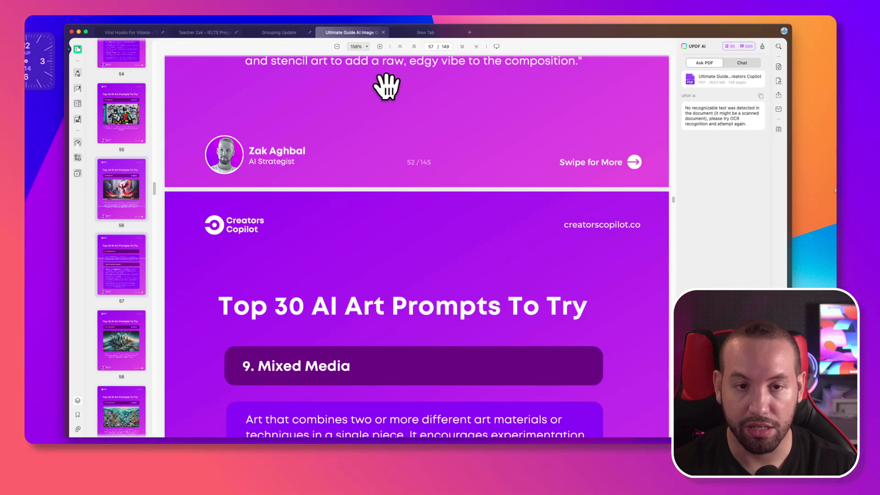
# Scroll back to the guide's first page, then show the recent-files start page in a new tab
pyautogui.scroll(-10, 674, 215)
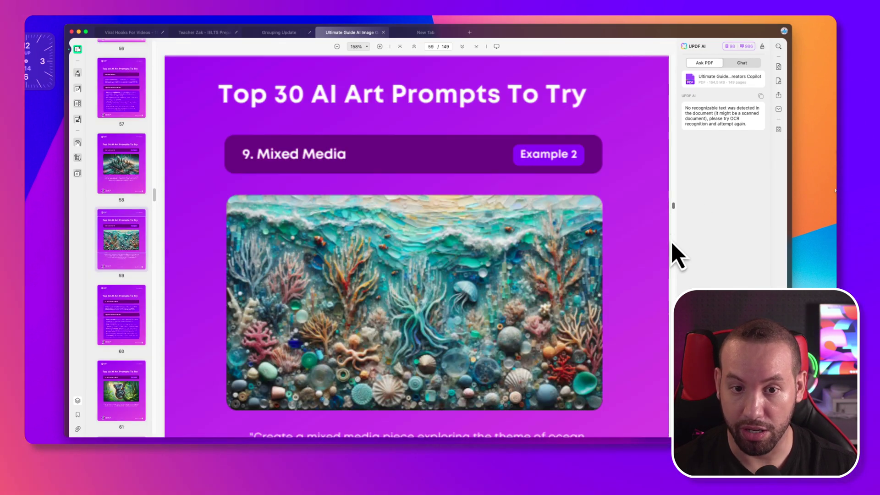
pyautogui.scroll(20, 676, 251)
pyautogui.scroll(20, 679, 94)
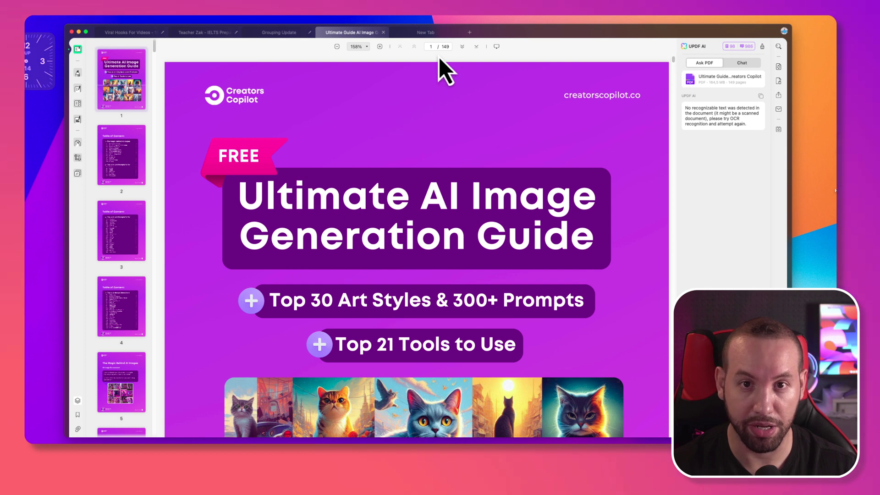
pyautogui.click(422, 33)
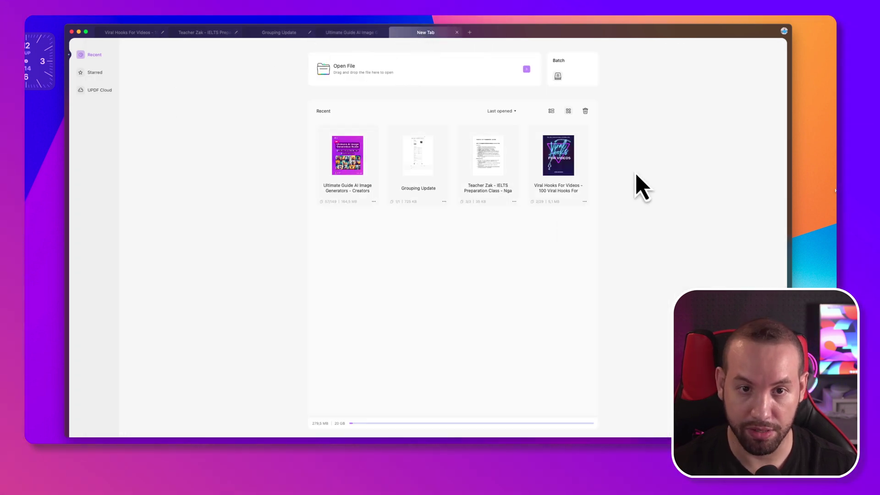
# Look at the UPDF Cloud files, then return to the Recent files list
pyautogui.click(97, 96)
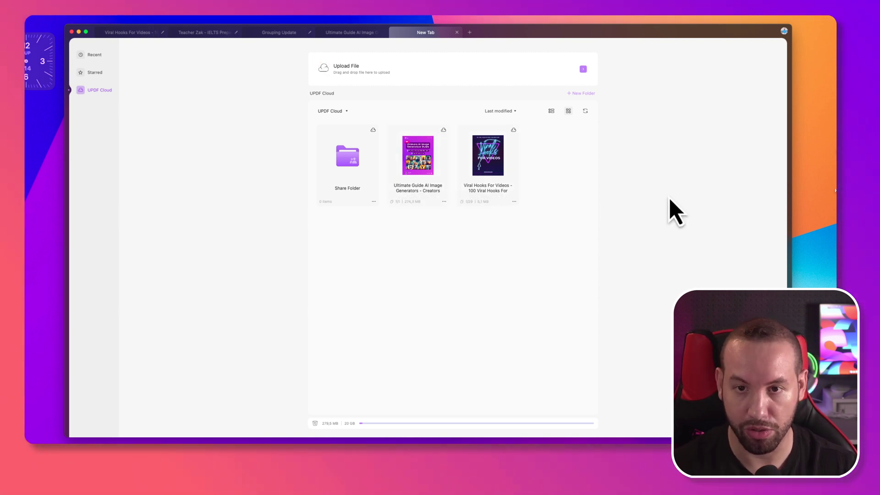
pyautogui.click(93, 55)
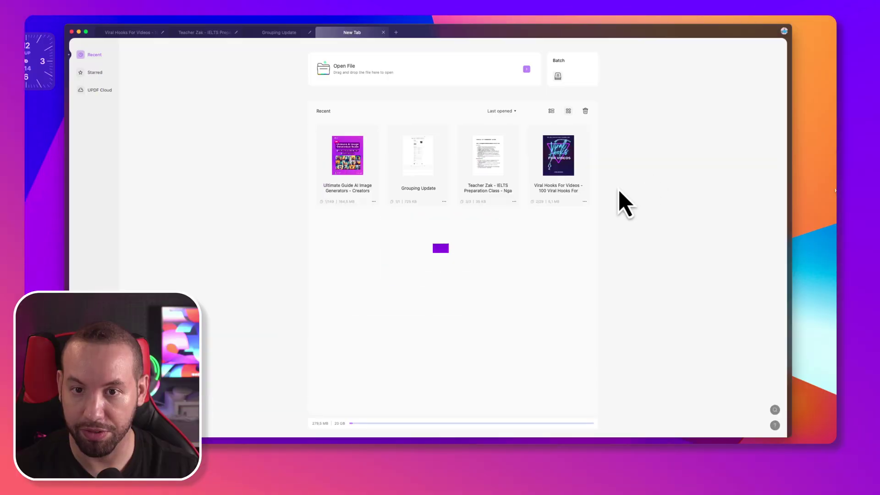
# Open Viral Hooks For Videos from Recent, skim its pages and AI summary, then switch UPDF AI to Chat
pyautogui.click(572, 167)
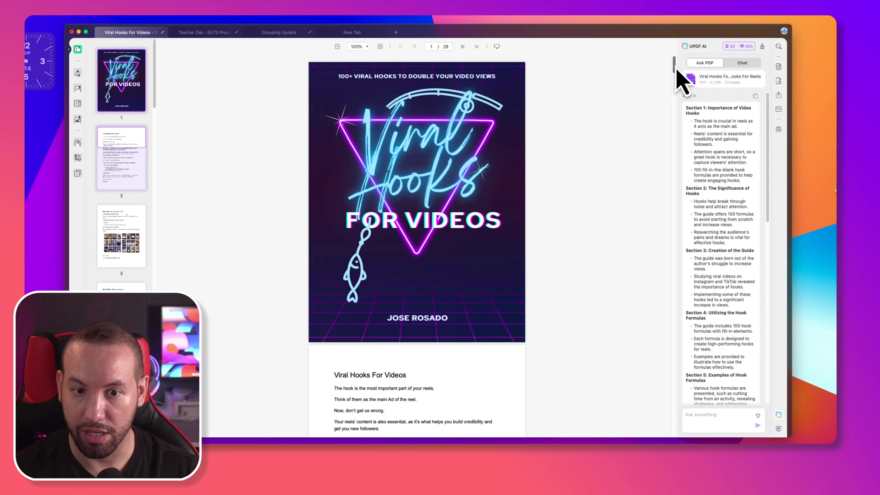
pyautogui.scroll(-2, 678, 78)
pyautogui.scroll(2, 677, 78)
pyautogui.moveTo(678, 68)
pyautogui.mouseDown()
pyautogui.moveTo(680, 288)
pyautogui.moveTo(702, 429)
pyautogui.moveTo(672, 63)
pyautogui.mouseUp()
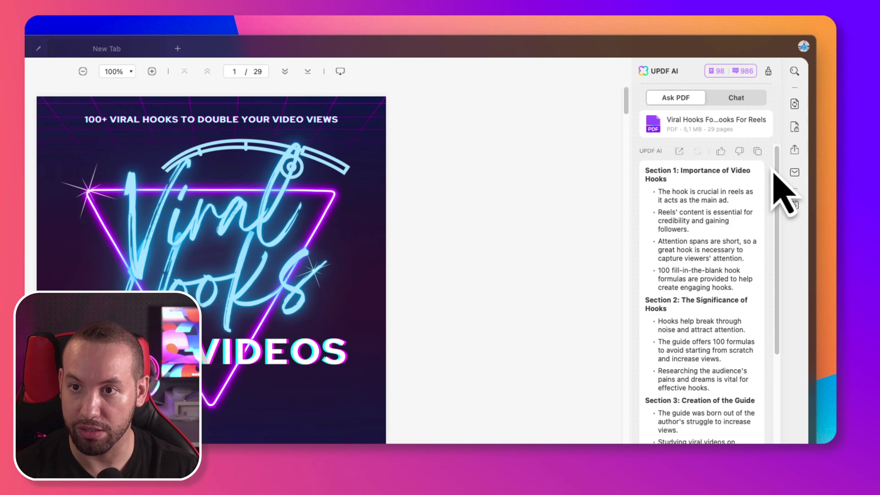
pyautogui.moveTo(779, 191); pyautogui.dragTo(770, 150)
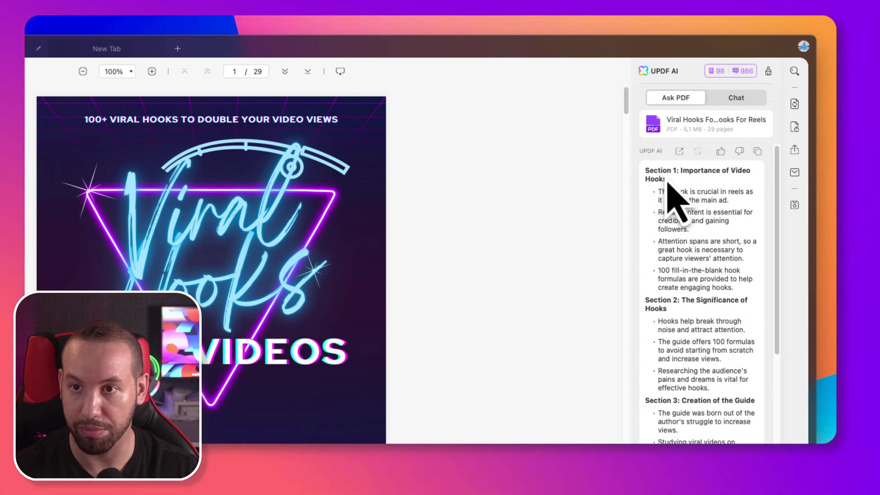
pyautogui.click(729, 102)
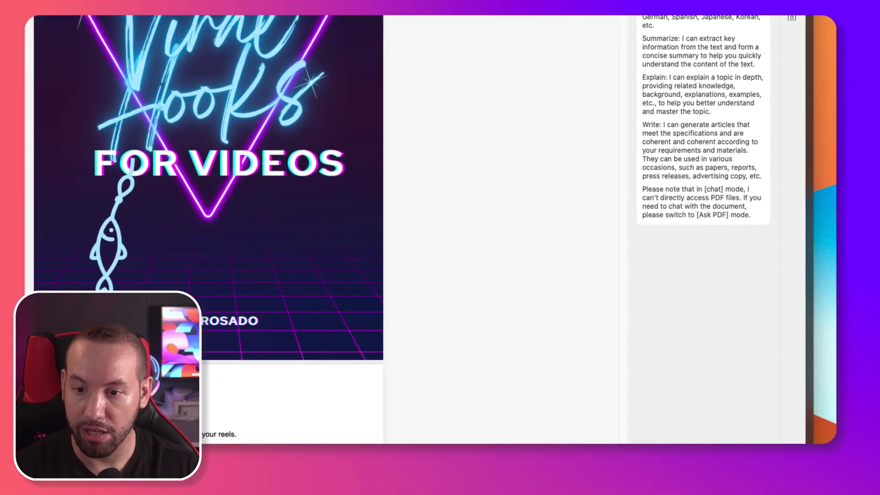
# Ask the AI chat 'what makes a good hook for a video ?'
pyautogui.click(697, 418)
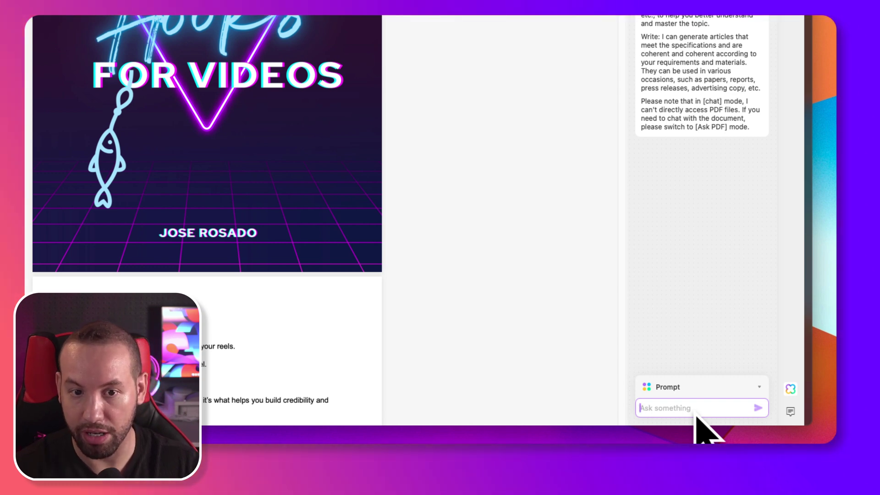
pyautogui.write('wha')
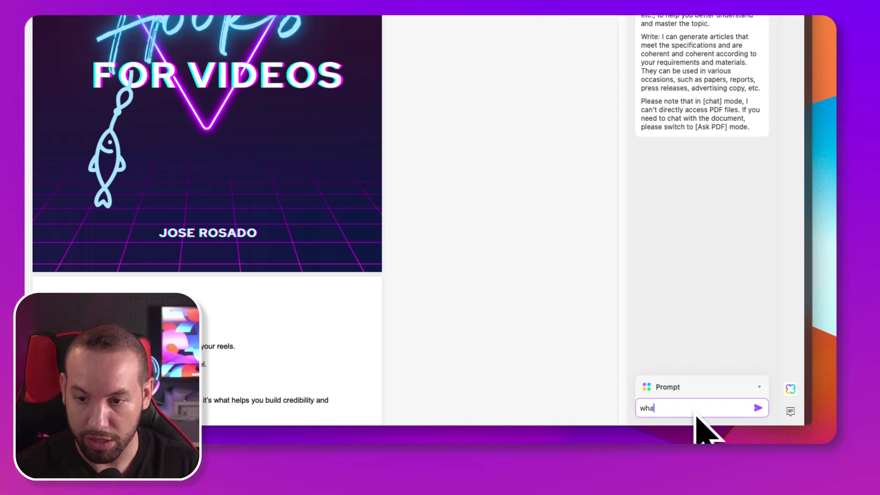
pyautogui.write('t makes a')
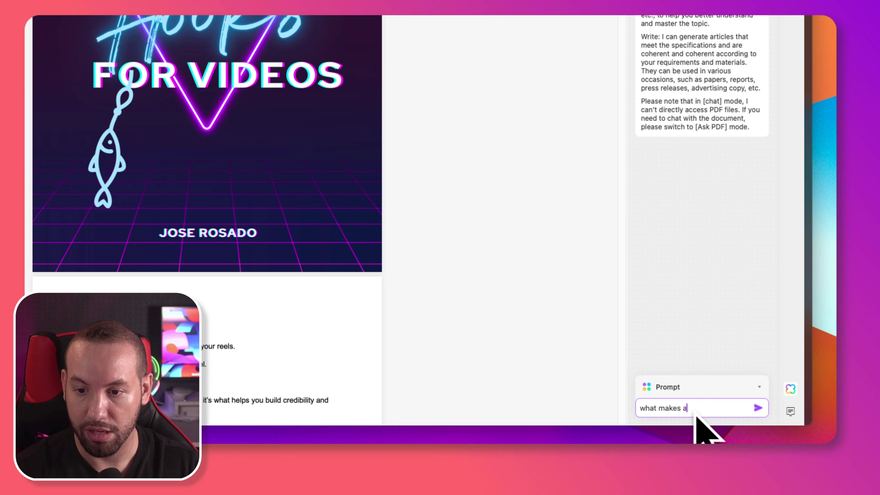
pyautogui.press('BackSpace')
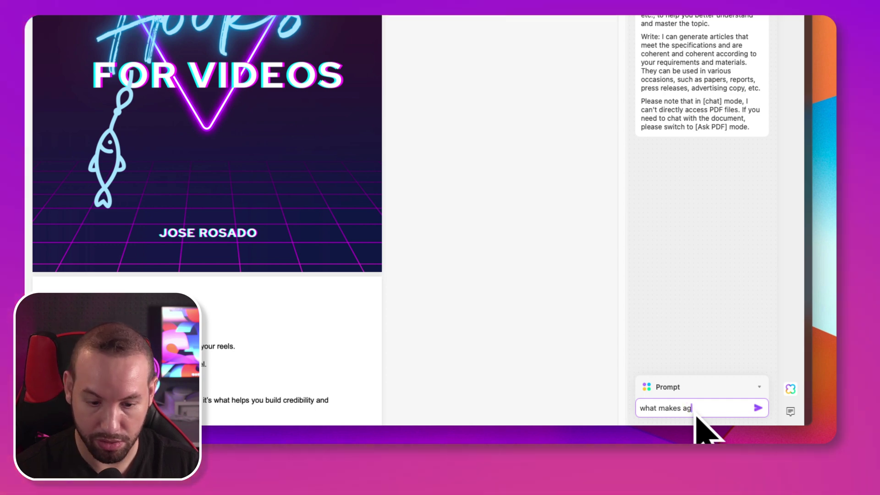
pyautogui.write('good ho')
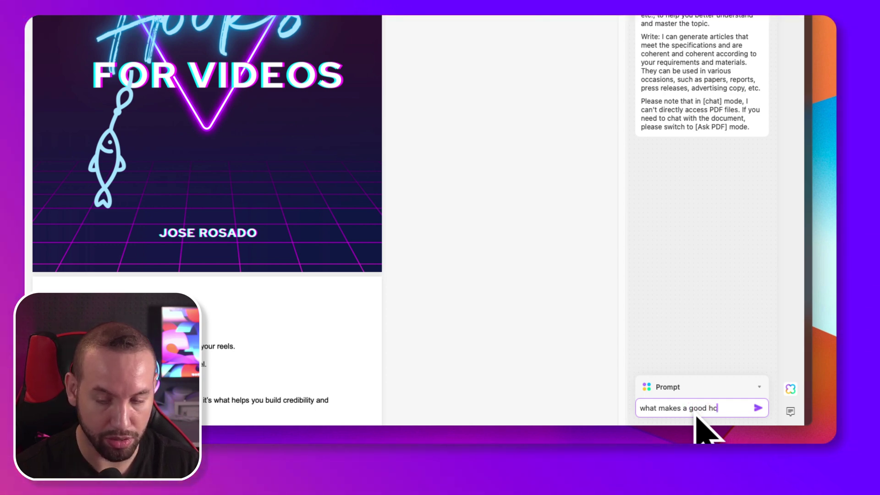
pyautogui.write('ok for a v')
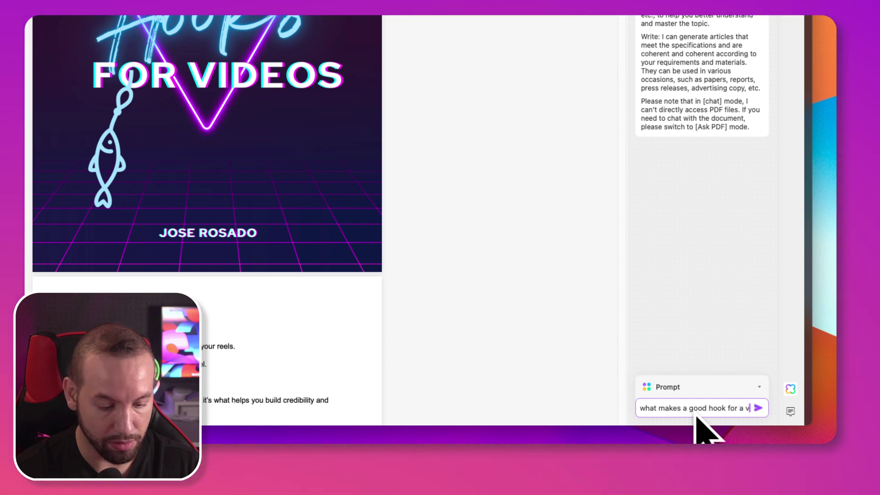
pyautogui.write('ideo ?')
pyautogui.press('Return')
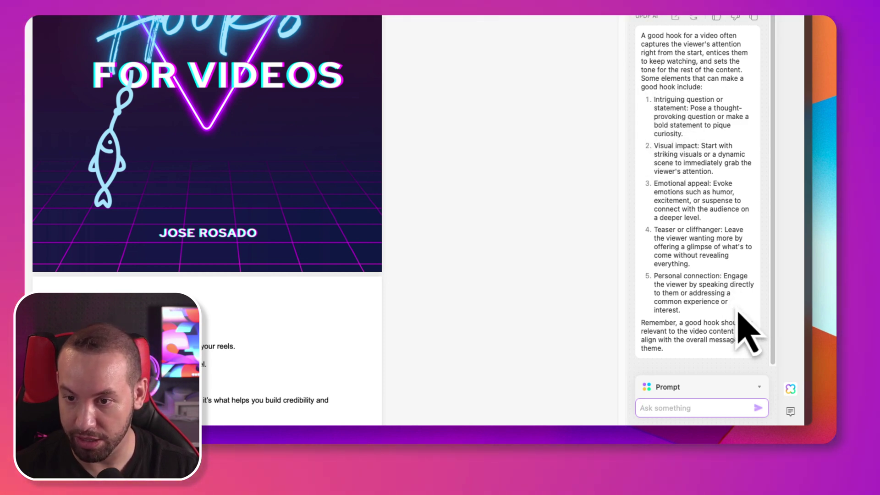
# Widen the AI chat panel and scroll through the five-element hook answer
pyautogui.moveTo(637, 264); pyautogui.dragTo(525, 265)
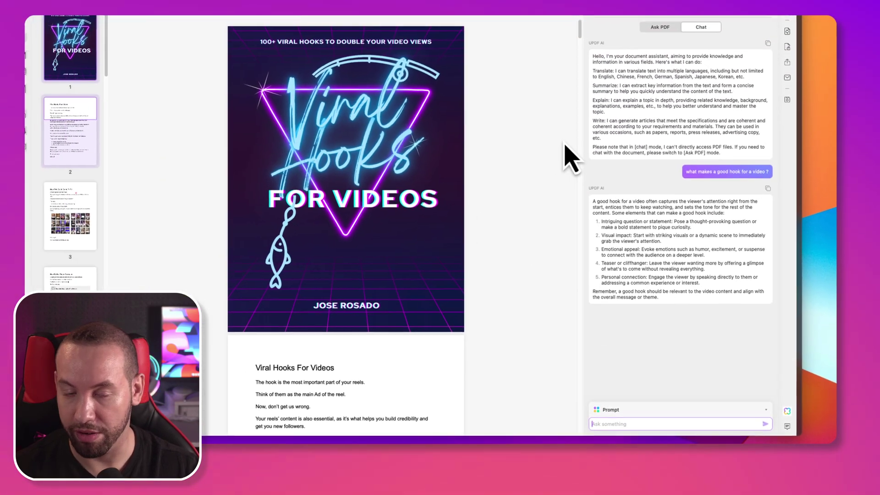
pyautogui.moveTo(583, 44); pyautogui.dragTo(600, 69)
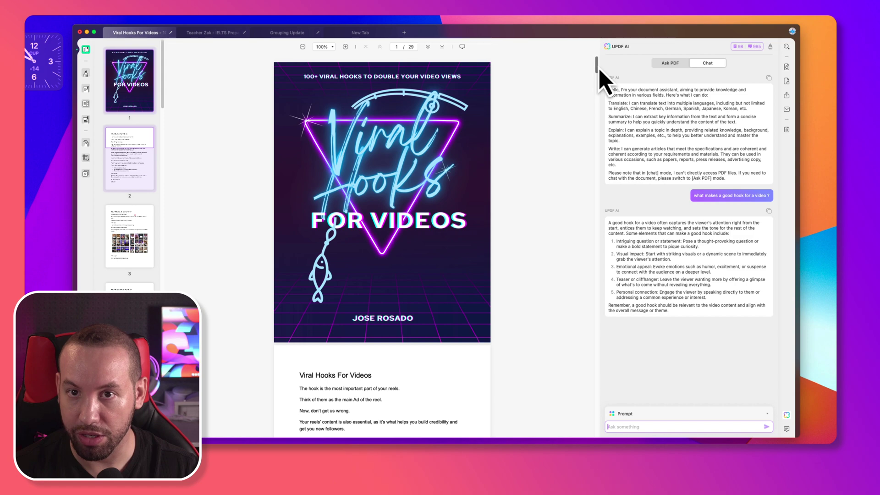
pyautogui.scroll(-5, 599, 85)
pyautogui.scroll(2, 600, 84)
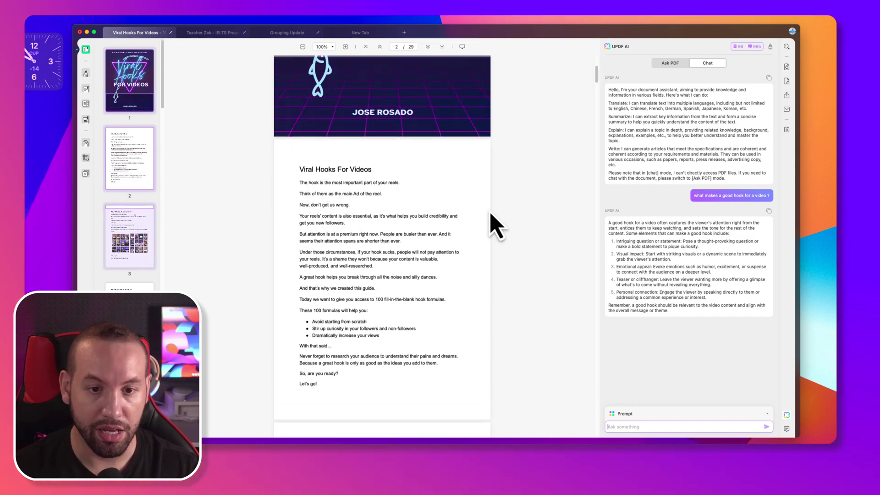
pyautogui.moveTo(599, 81); pyautogui.dragTo(599, 105)
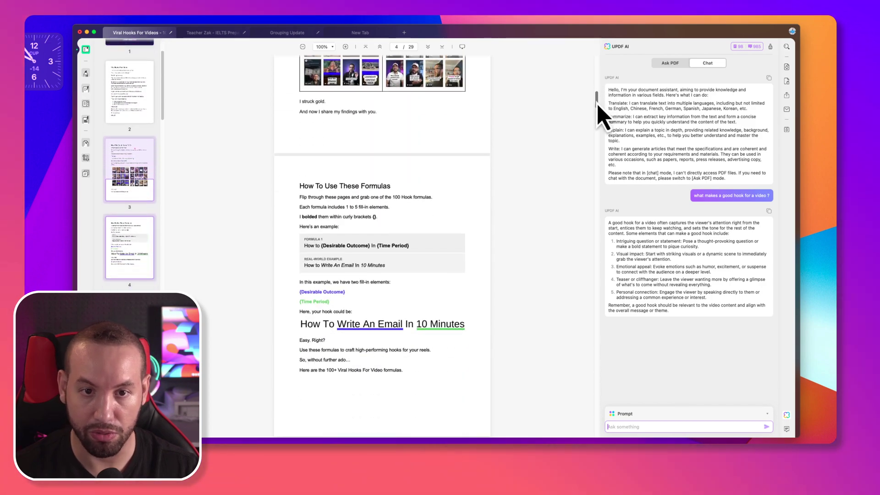
pyautogui.scroll(20, 599, 98)
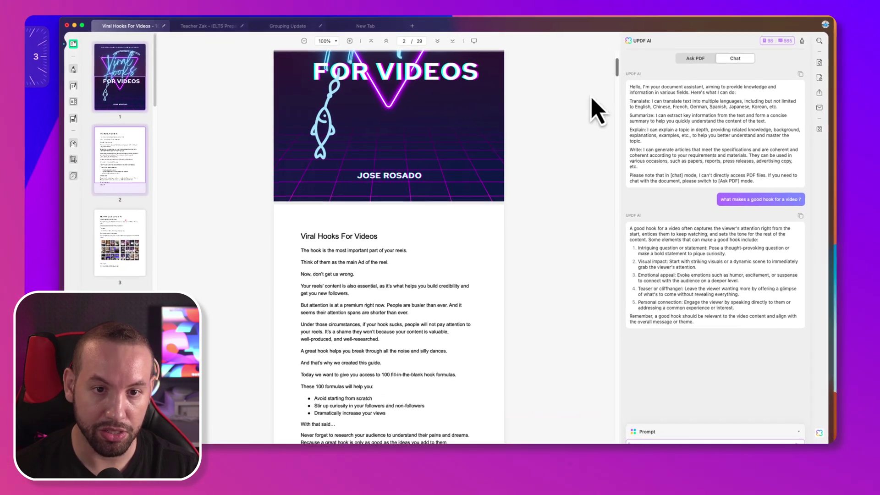
pyautogui.moveTo(299, 245); pyautogui.dragTo(345, 251)
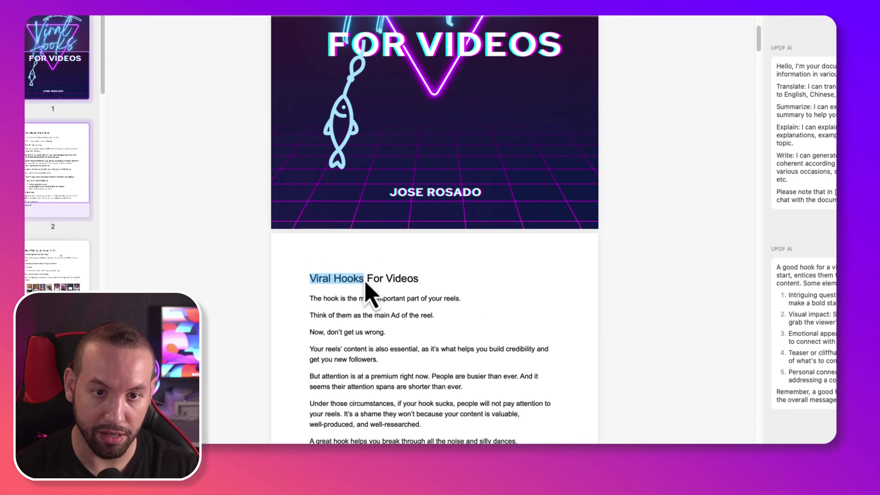
pyautogui.click(269, 265)
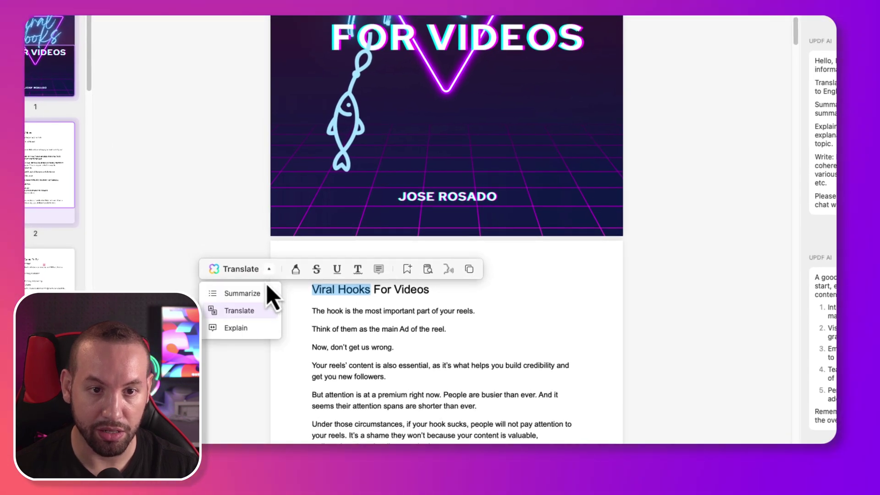
pyautogui.click(235, 328)
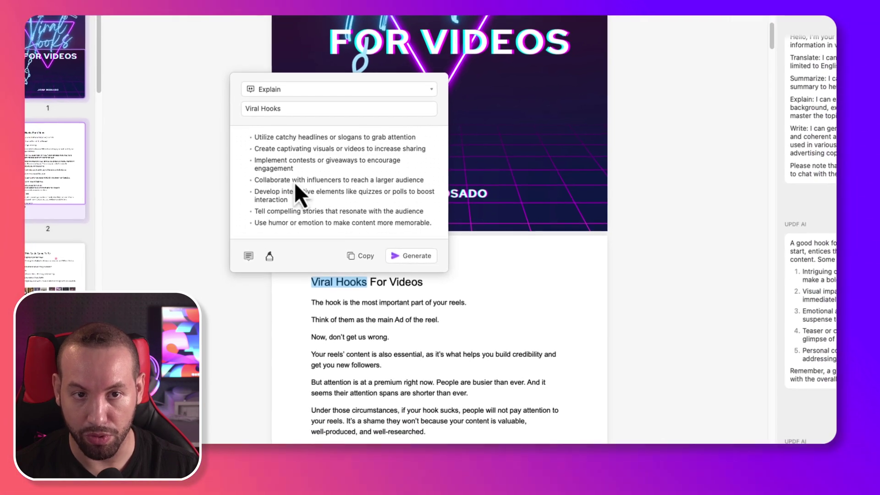
pyautogui.click(425, 248)
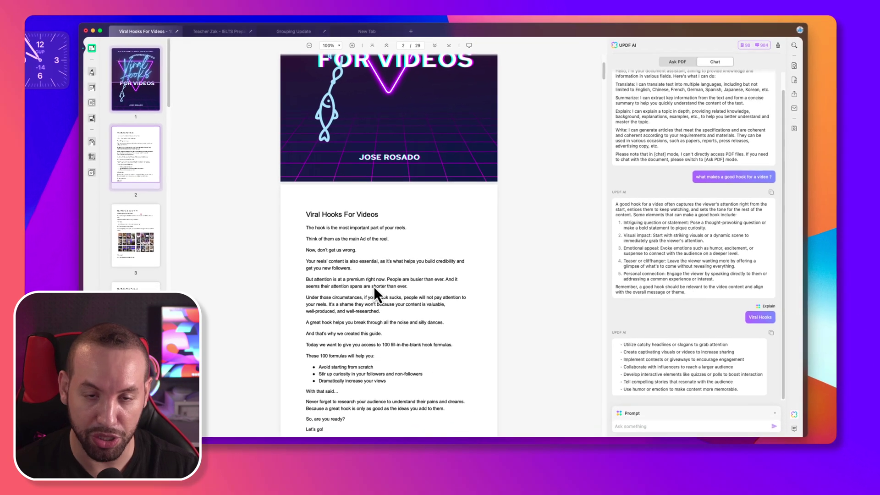
pyautogui.scroll(-2, 383, 217)
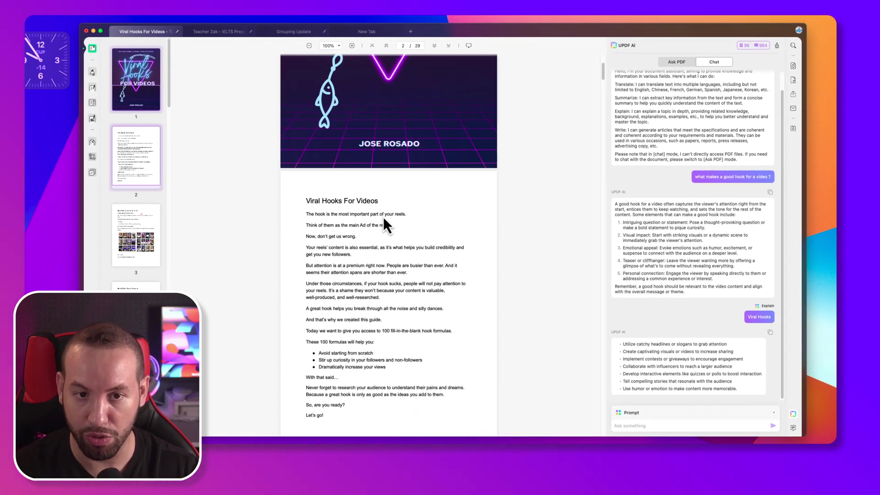
pyautogui.scroll(-1, 391, 243)
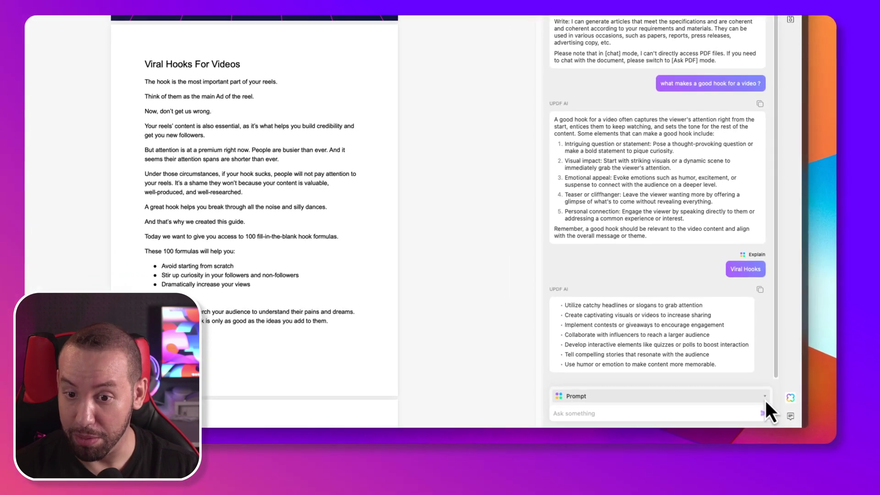
# Choose the Explain prompt action and try it on the phrase 'Under those circumstances'
pyautogui.click(768, 403)
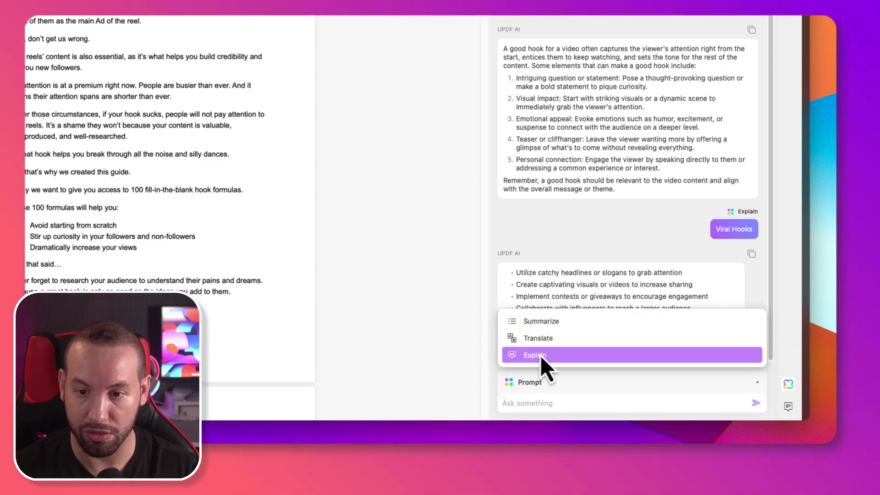
pyautogui.click(91, 207)
pyautogui.moveTo(90, 134); pyautogui.dragTo(320, 150)
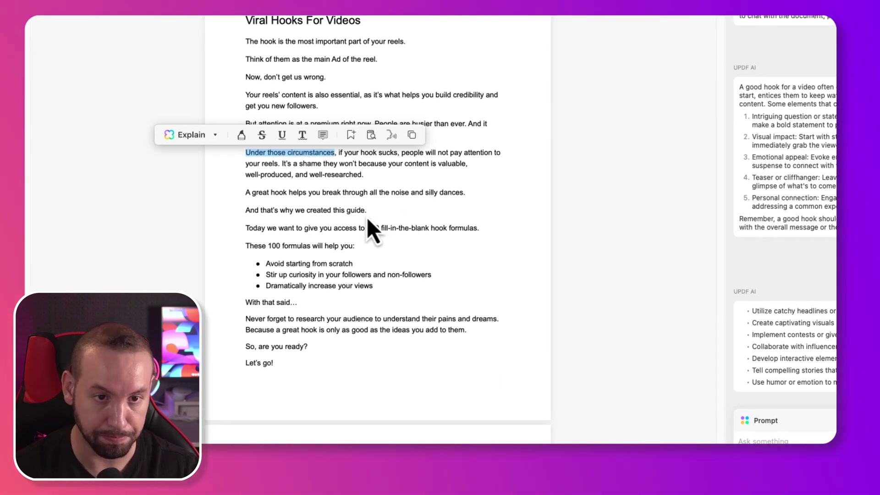
pyautogui.click(312, 192)
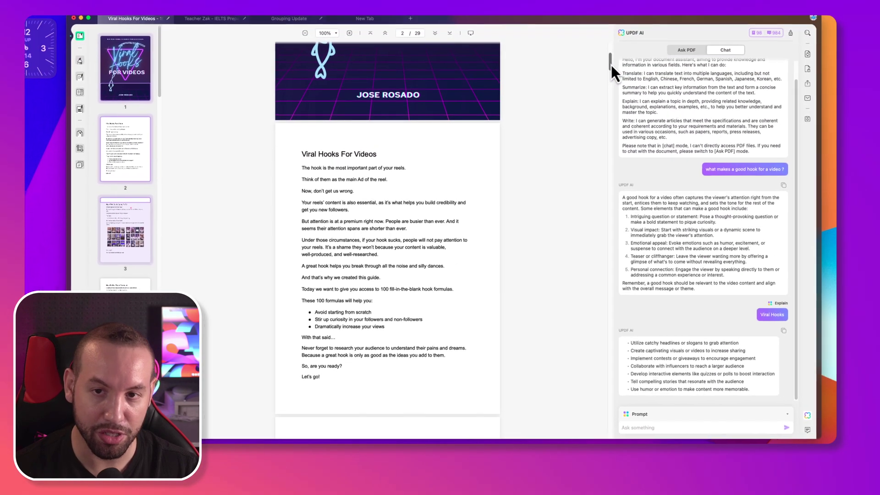
# Drag the scrollbar down to page 3, How This Guide Came To Be
pyautogui.moveTo(611, 65); pyautogui.dragTo(605, 80)
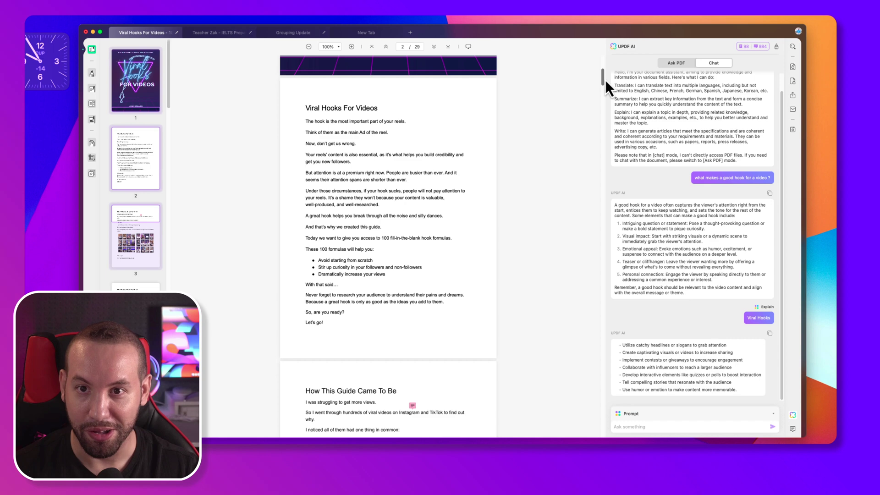
pyautogui.moveTo(605, 79); pyautogui.dragTo(604, 81)
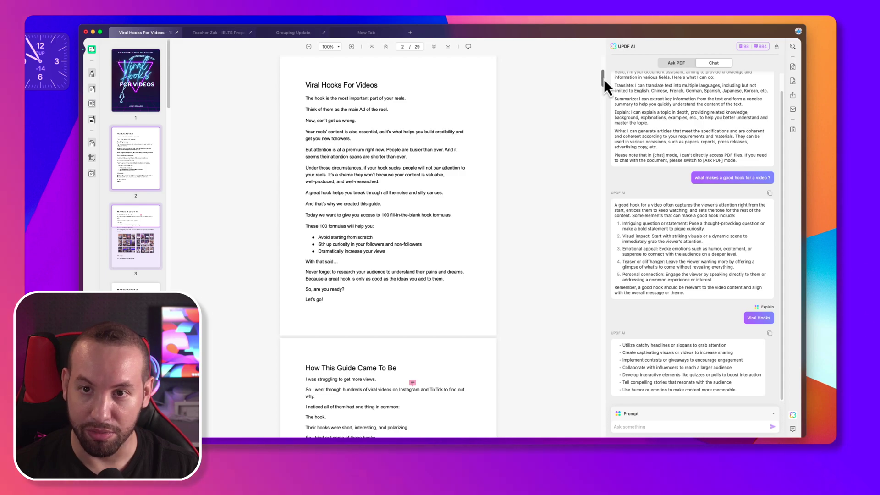
pyautogui.moveTo(603, 79); pyautogui.dragTo(624, 88)
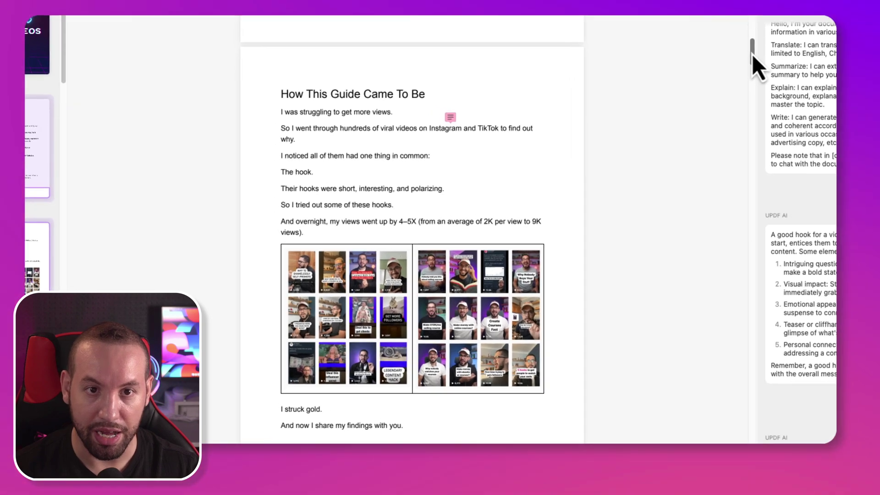
# Translate the How This Guide Came To Be heading through the 'views).' paragraph into French
pyautogui.moveTo(275, 88); pyautogui.dragTo(334, 185)
pyautogui.moveTo(353, 244); pyautogui.dragTo(357, 250)
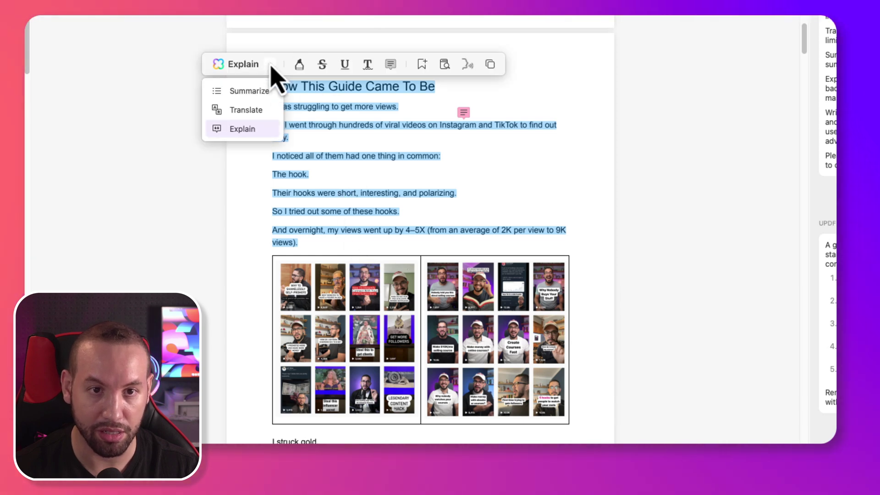
pyautogui.click(265, 110)
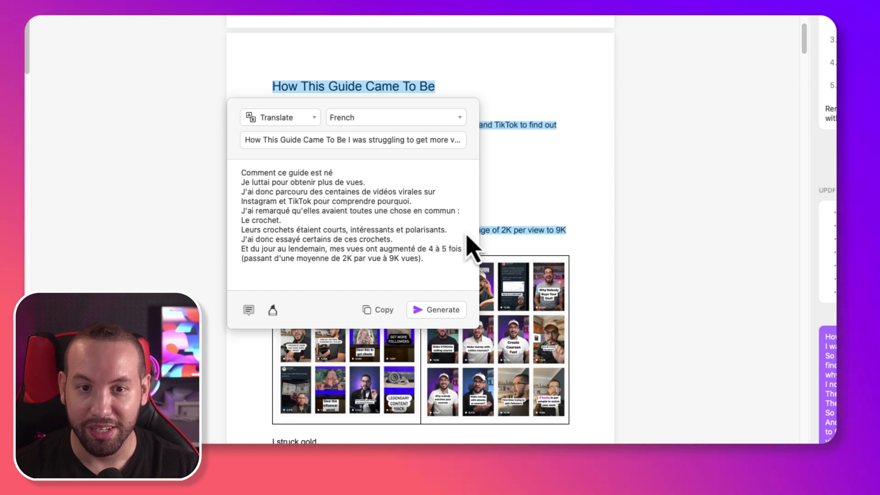
pyautogui.press('Escape')
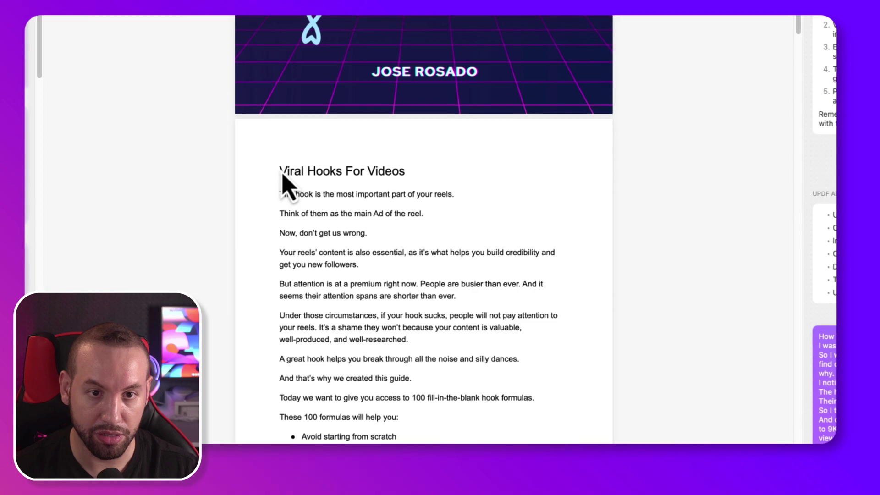
# Summarize page 2's introduction text with the floating AI toolbar's Summarize action
pyautogui.moveTo(281, 174); pyautogui.dragTo(424, 447)
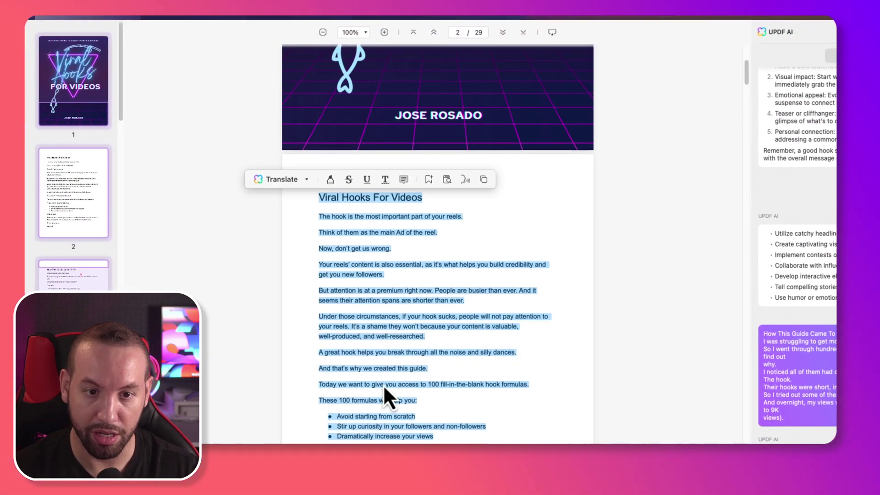
pyautogui.click(307, 179)
pyautogui.click(308, 197)
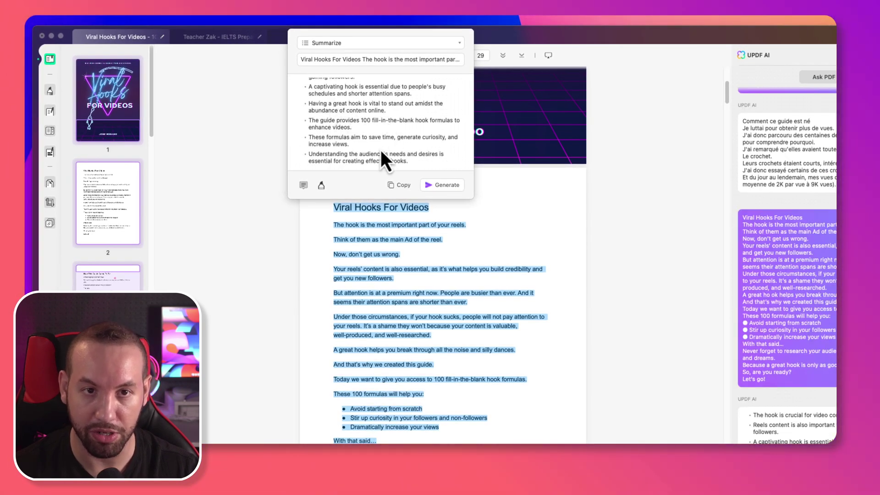
pyautogui.scroll(3, 345, 132)
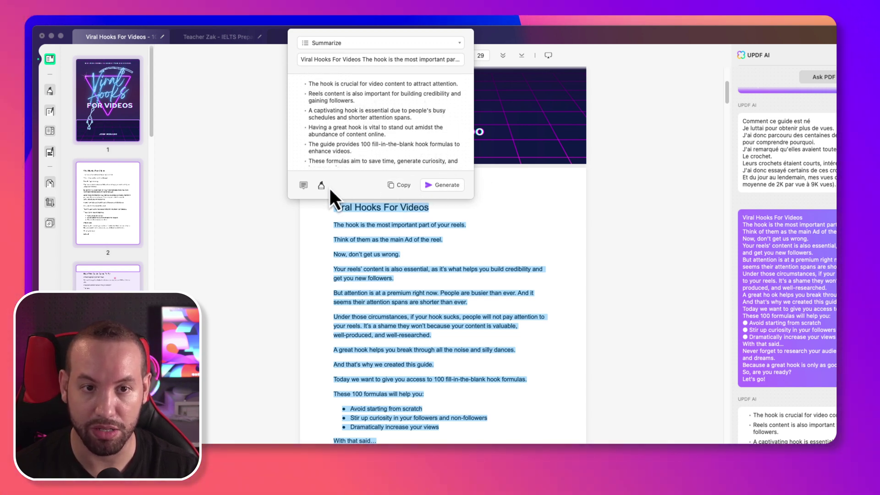
pyautogui.click(532, 192)
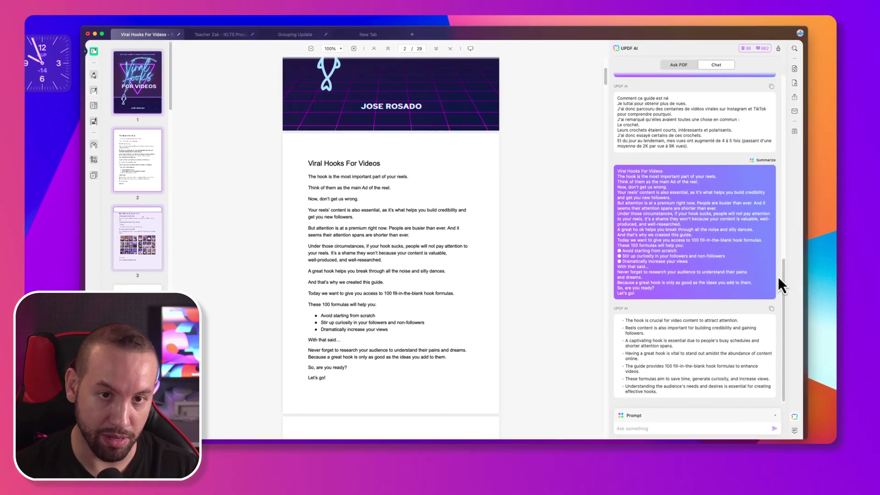
# Regenerate the introduction summary in the AI chat
pyautogui.moveTo(783, 280); pyautogui.dragTo(772, 373)
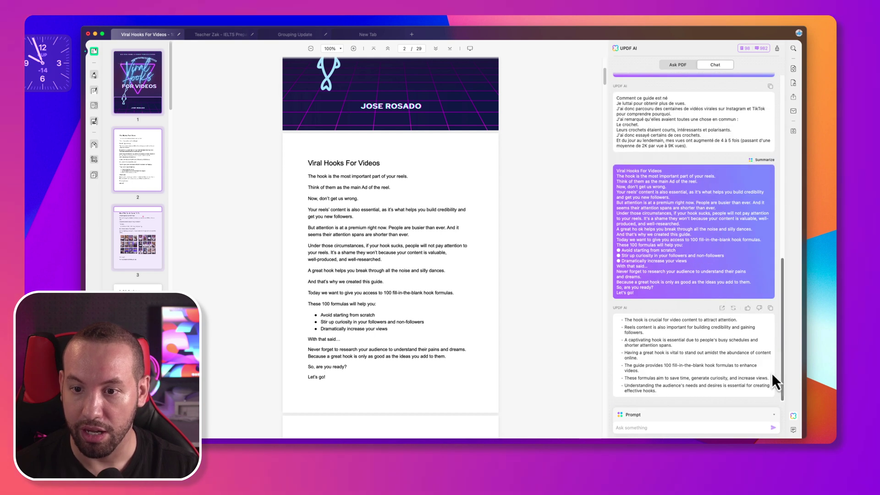
pyautogui.click(735, 308)
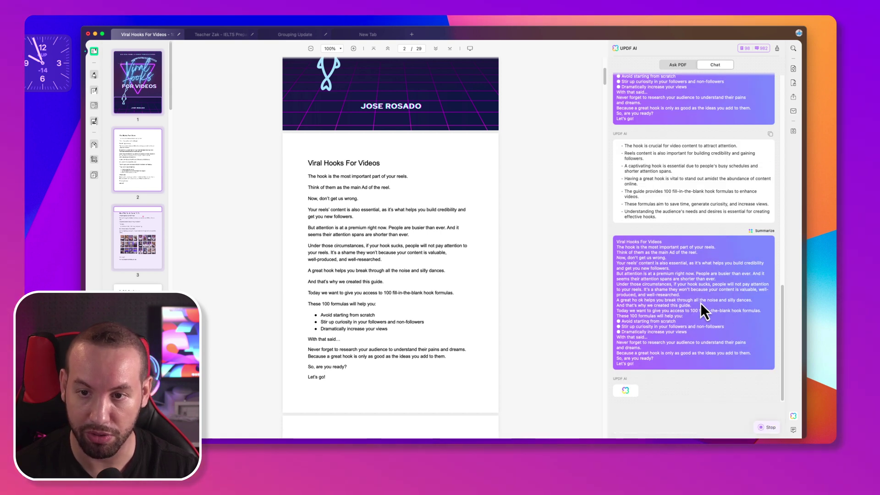
pyautogui.moveTo(783, 321)
pyautogui.mouseDown()
pyautogui.moveTo(785, 309)
pyautogui.moveTo(785, 320)
pyautogui.mouseUp()
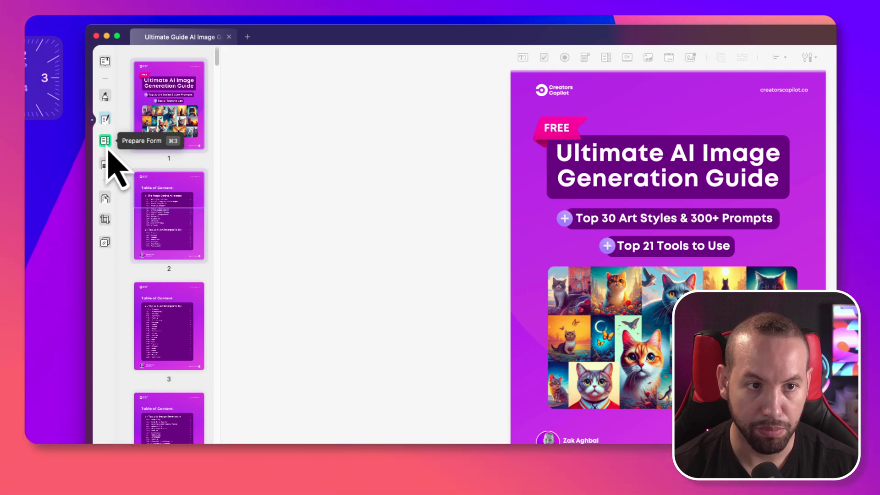
# Cycle the guide through Redact (dismissing its notice), Organize Pages, Crop Pages and Page Tools modes
pyautogui.click(106, 165)
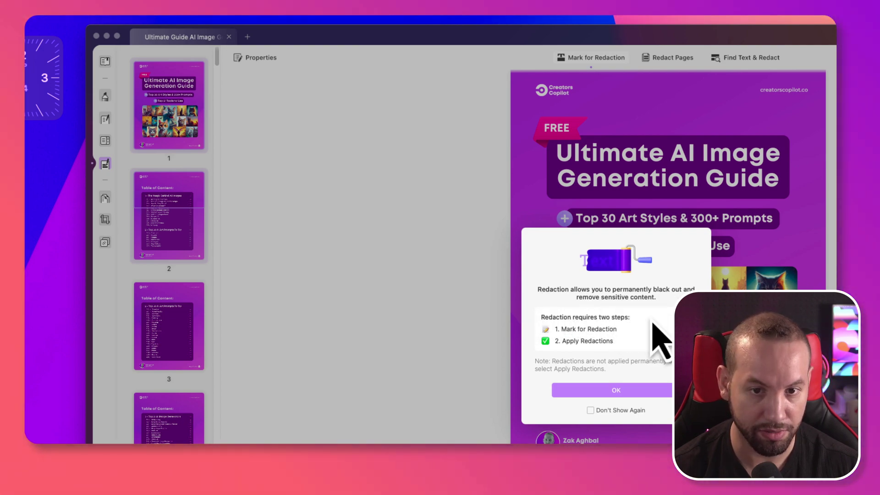
pyautogui.click(659, 391)
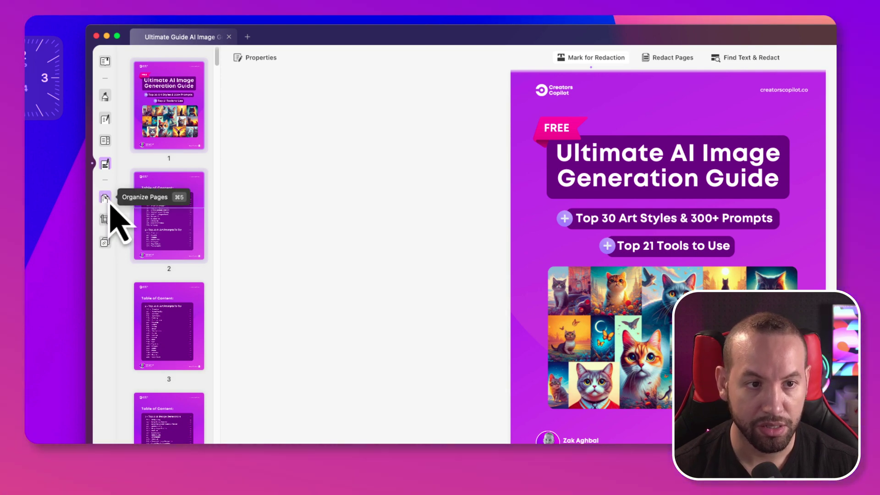
pyautogui.click(109, 203)
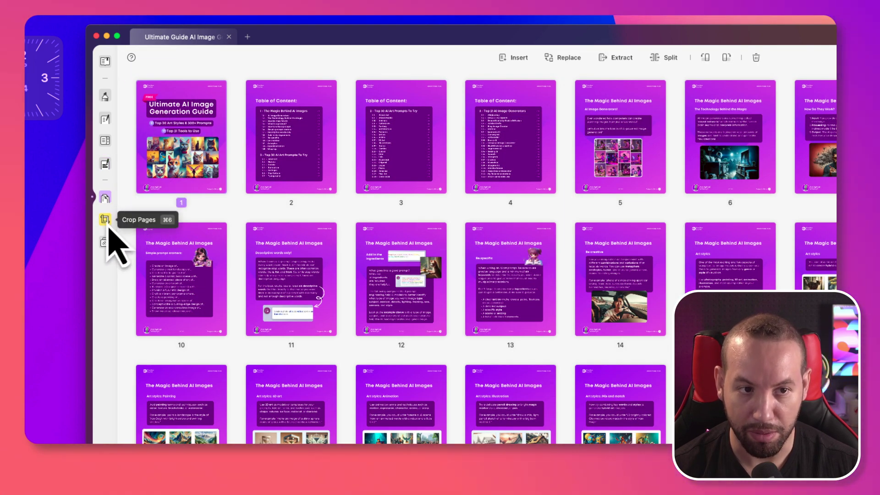
pyautogui.click(106, 223)
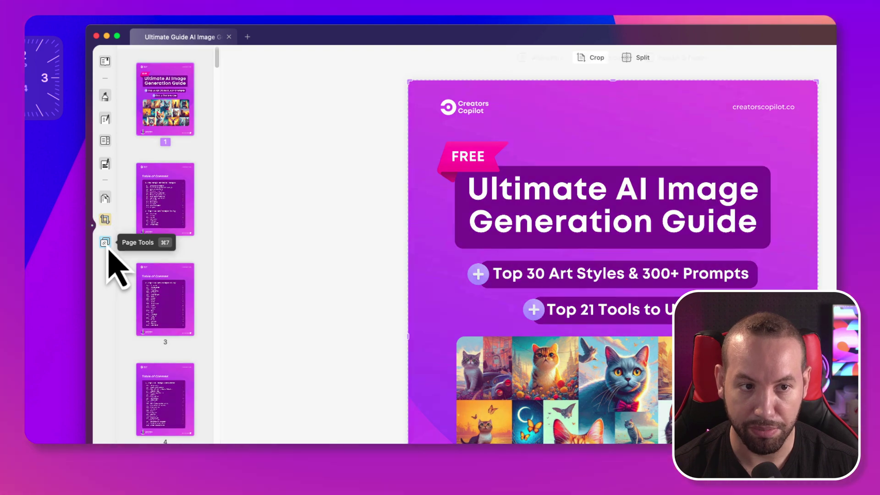
pyautogui.click(108, 251)
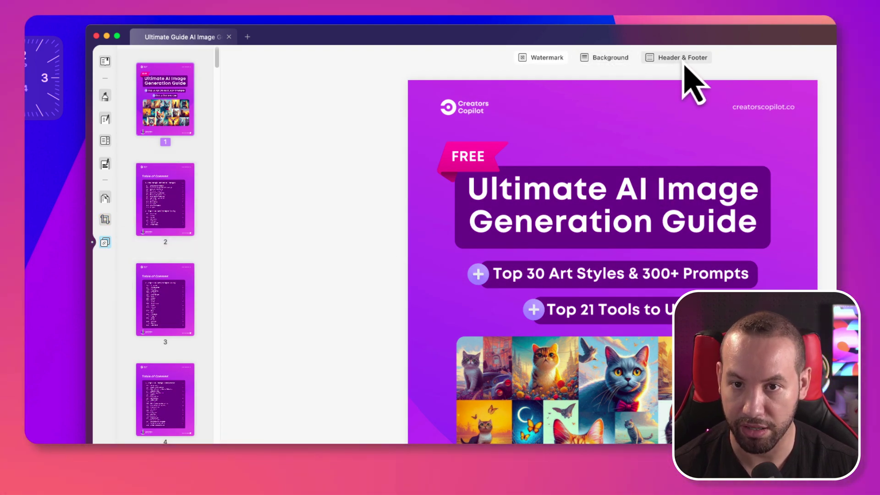
# Go to Reader, flip through modes with Cmd+5, Cmd+6, Cmd+7, and return to Reader with Cmd+0
pyautogui.click(113, 64)
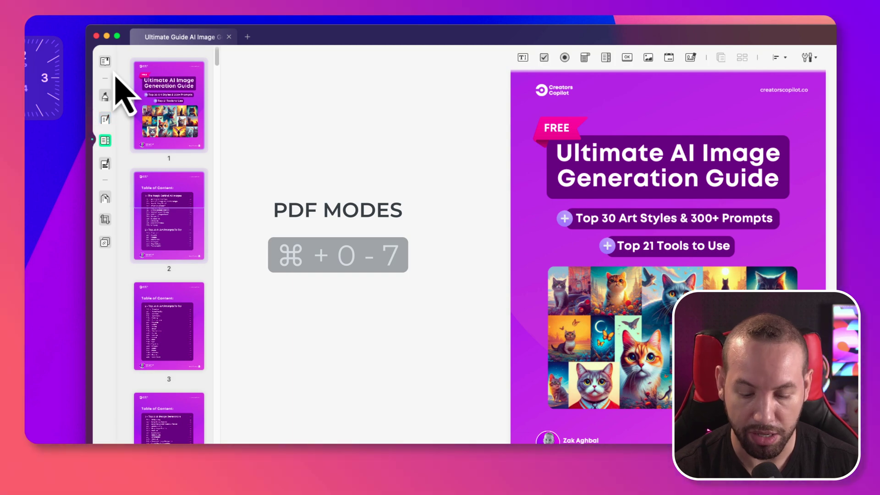
pyautogui.press('super+5')
pyautogui.press('super+6')
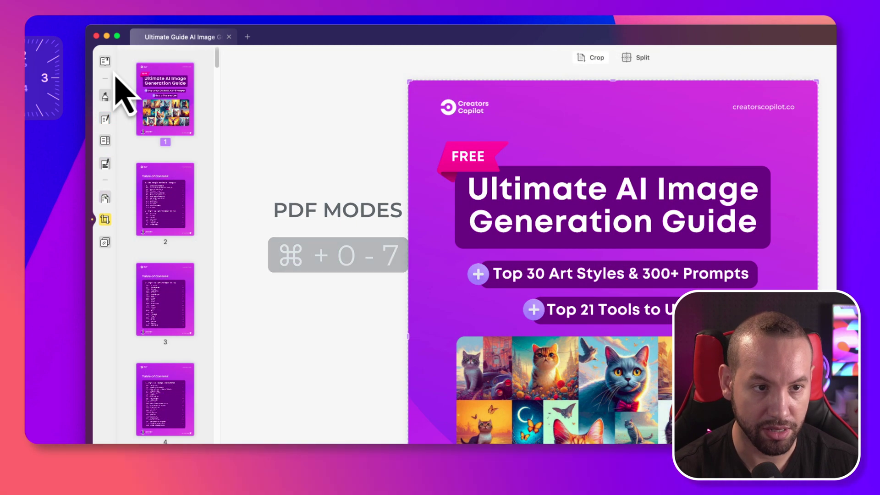
pyautogui.press('super+7')
pyautogui.press('super+0')
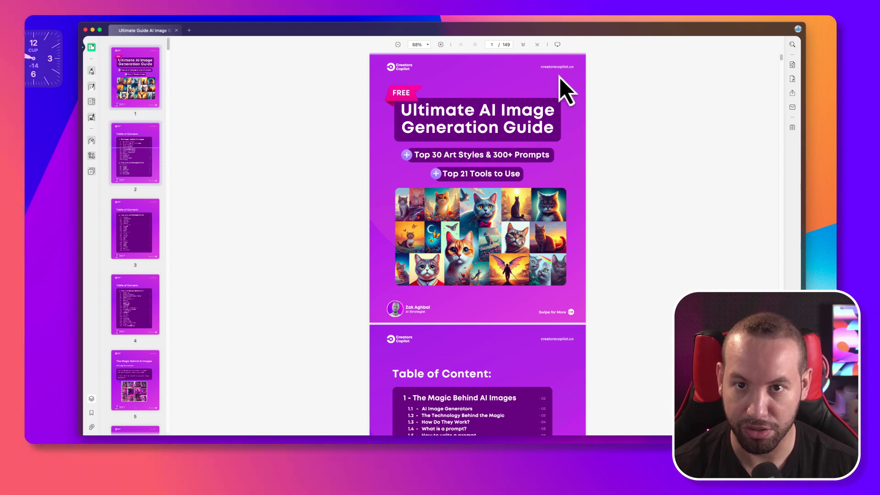
# Start a full-screen slideshow of the guide in presenter view
pyautogui.click(558, 44)
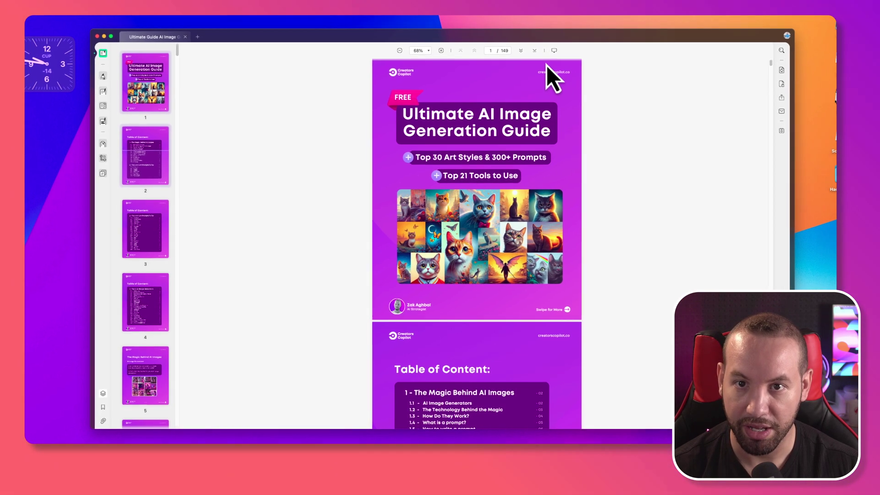
pyautogui.click(541, 100)
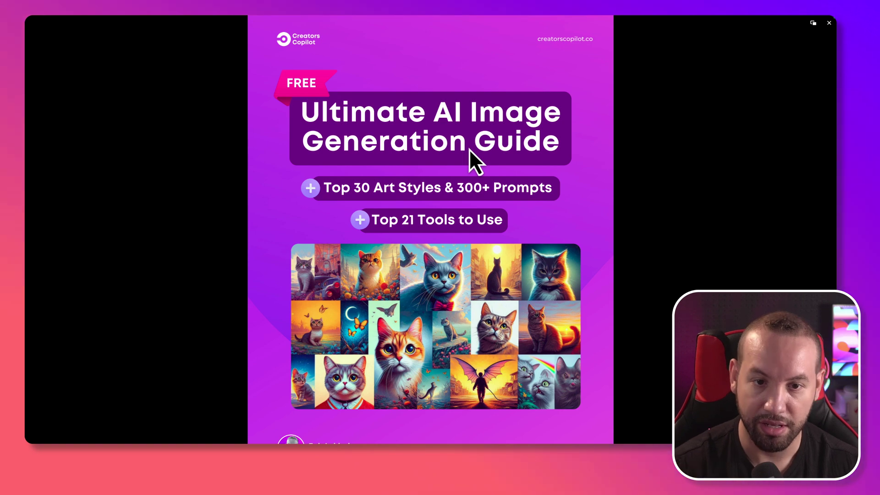
pyautogui.click(813, 28)
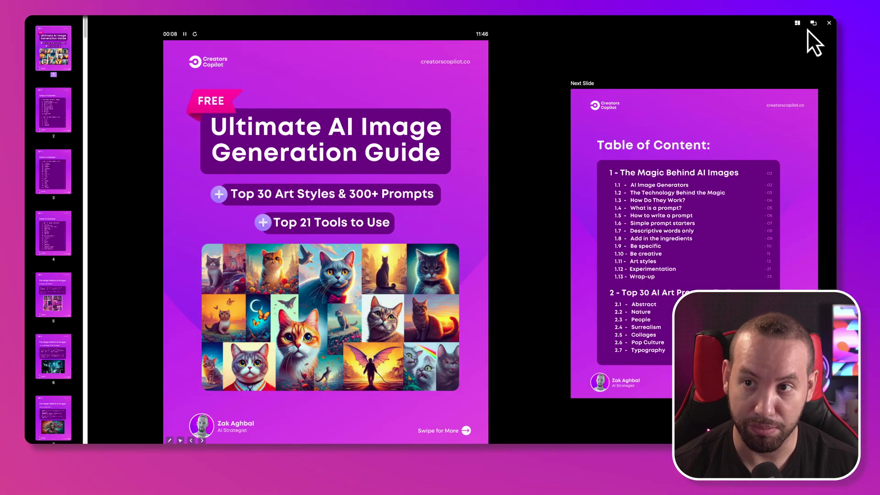
# Advance the slides to page 6, 'The Technology Behind the Magic', then exit the presentation
pyautogui.click(443, 188)
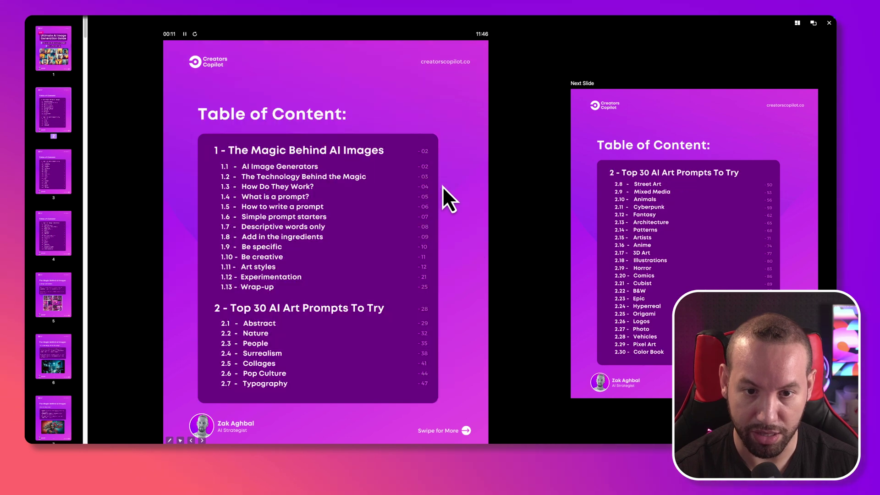
pyautogui.click(443, 187)
pyautogui.click(442, 188)
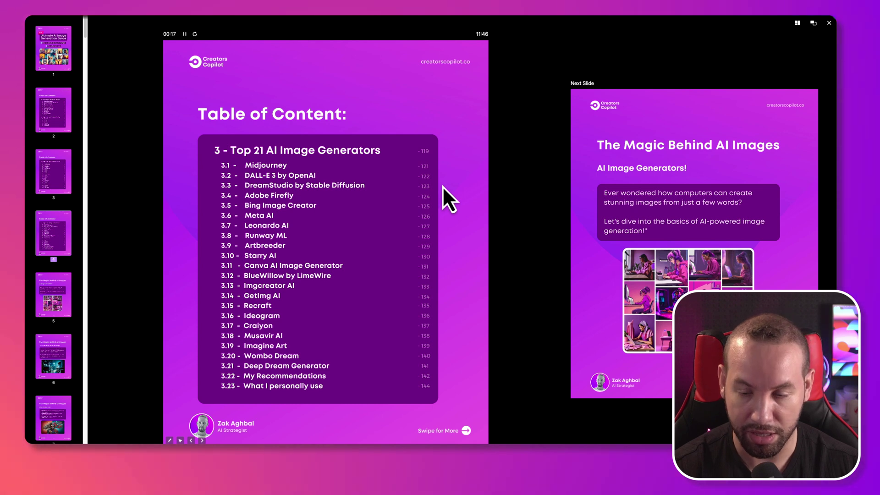
pyautogui.click(442, 187)
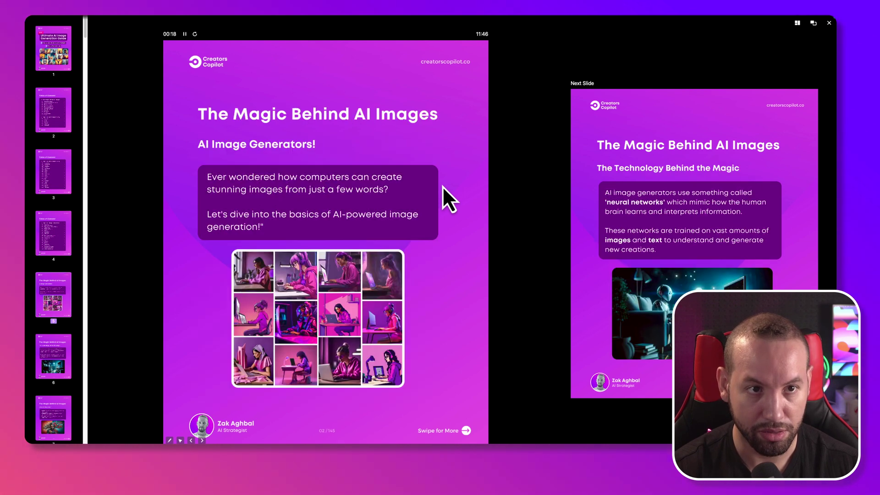
pyautogui.click(443, 187)
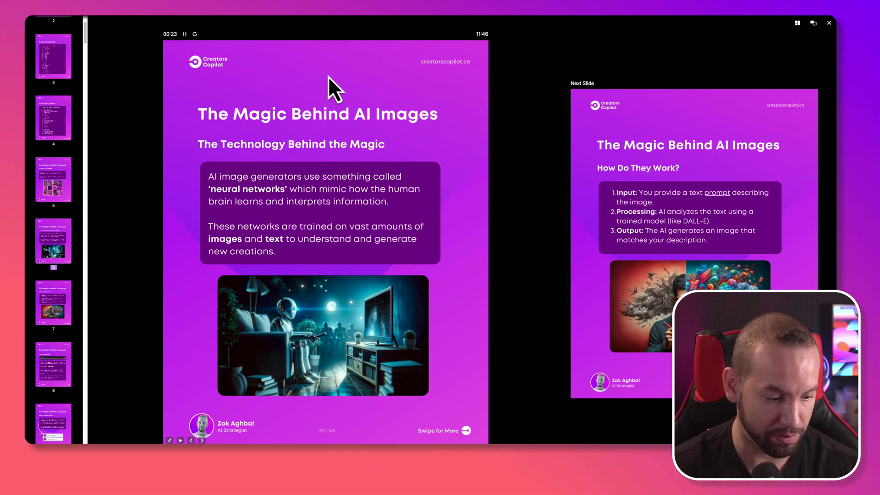
pyautogui.press('Escape')
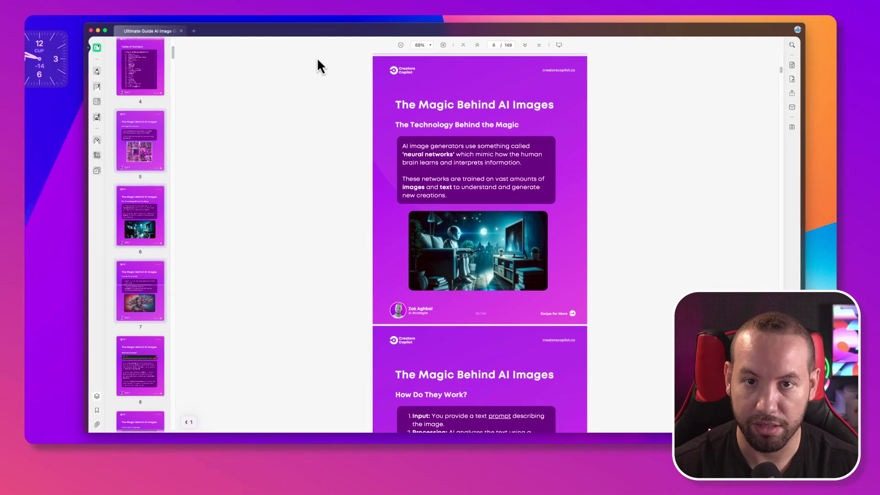
# Add a sticky note reading 'word is not clear' above the title The Magic Behind AI Images
pyautogui.click(97, 71)
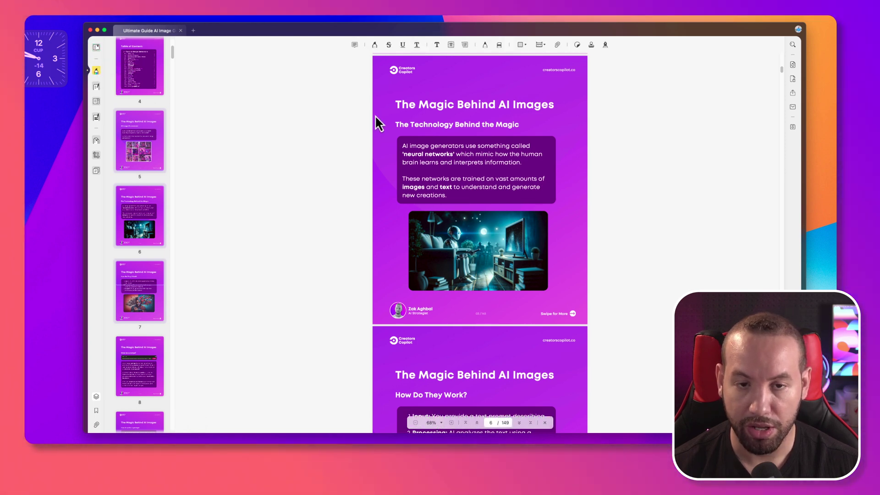
pyautogui.moveTo(399, 104); pyautogui.dragTo(556, 110)
pyautogui.click(355, 44)
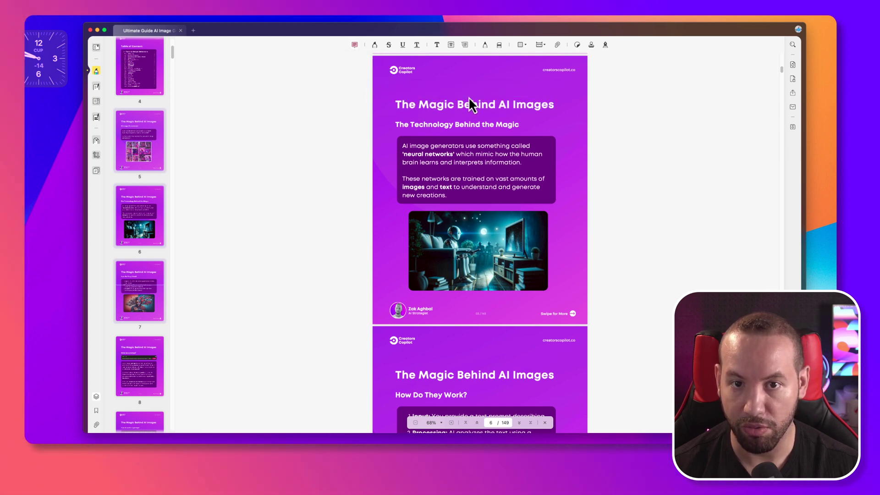
pyautogui.click(474, 93)
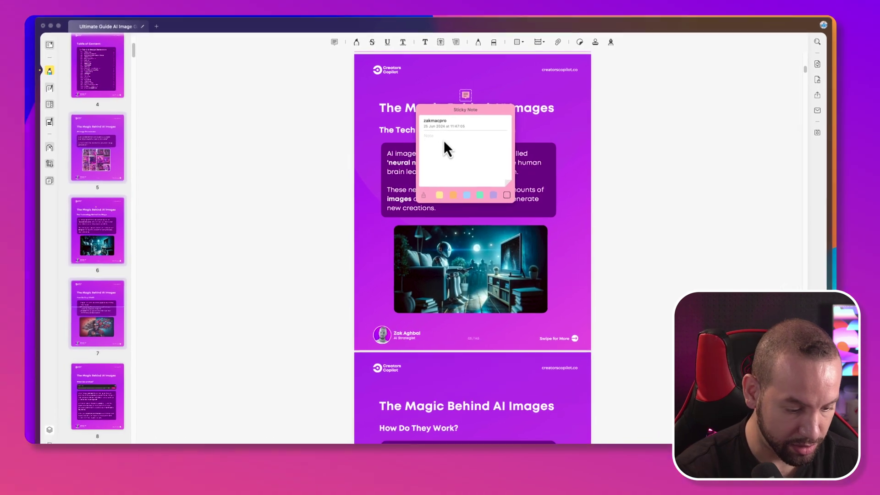
pyautogui.write('word')
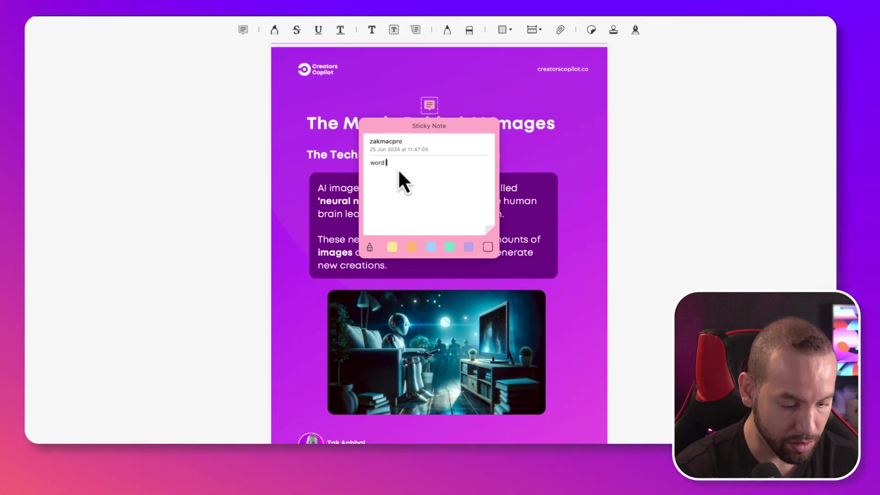
pyautogui.write(' is not ')
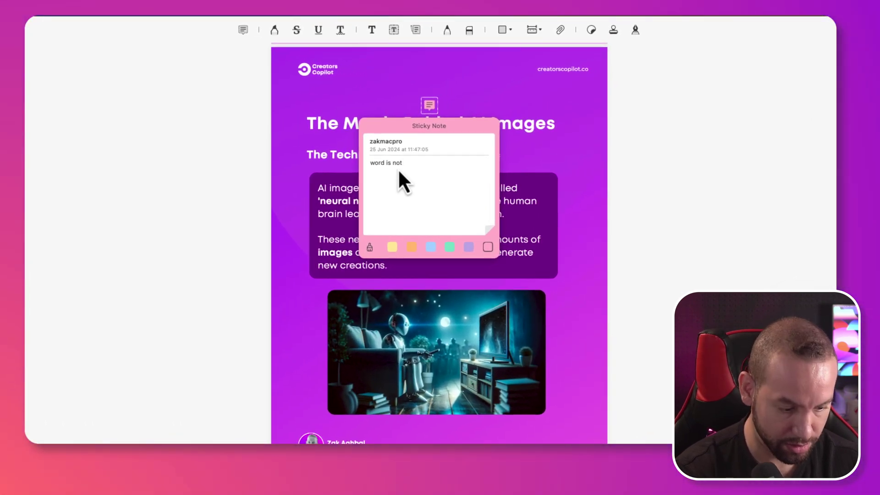
pyautogui.write('clear')
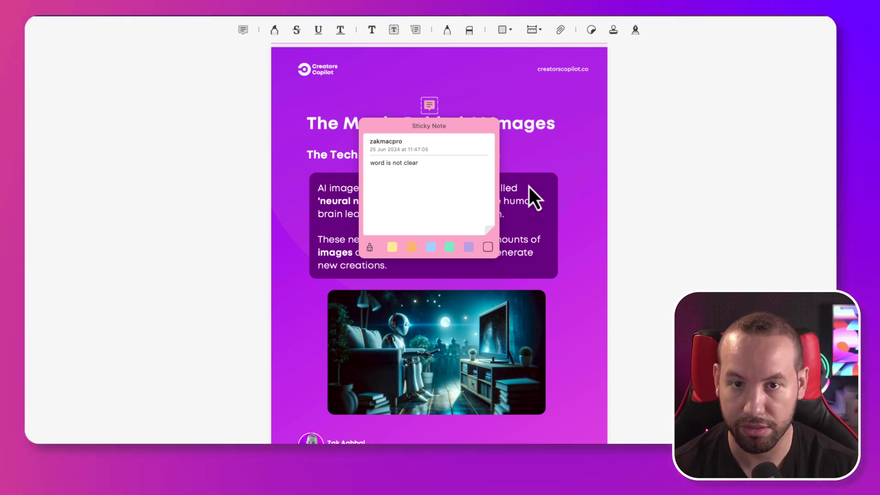
pyautogui.click(435, 109)
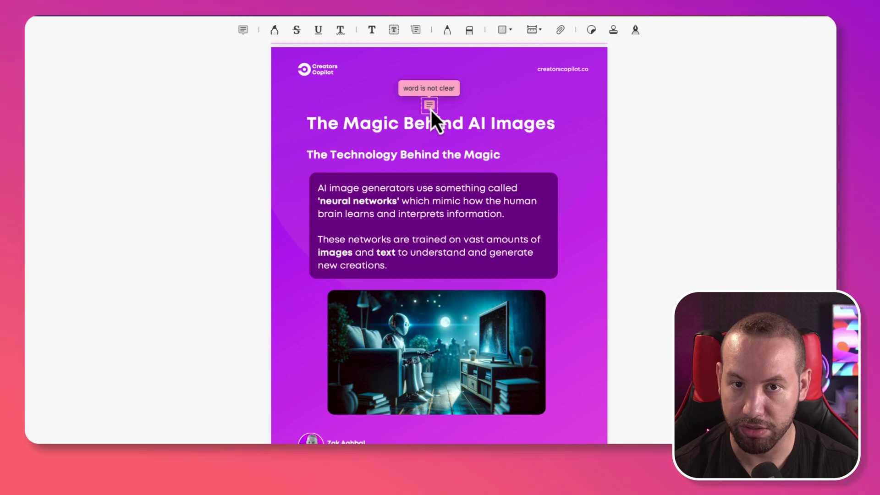
# Discard the extra empty sticky note placed beside the first one
pyautogui.click(429, 108)
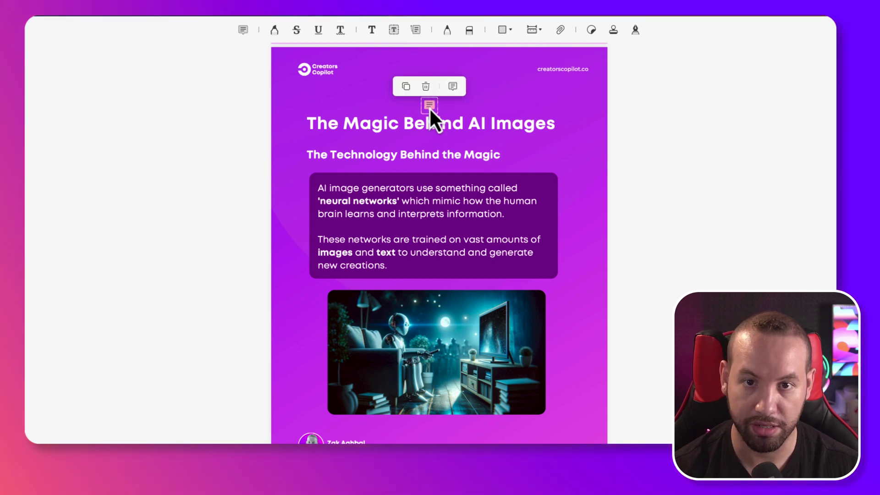
pyautogui.click(243, 30)
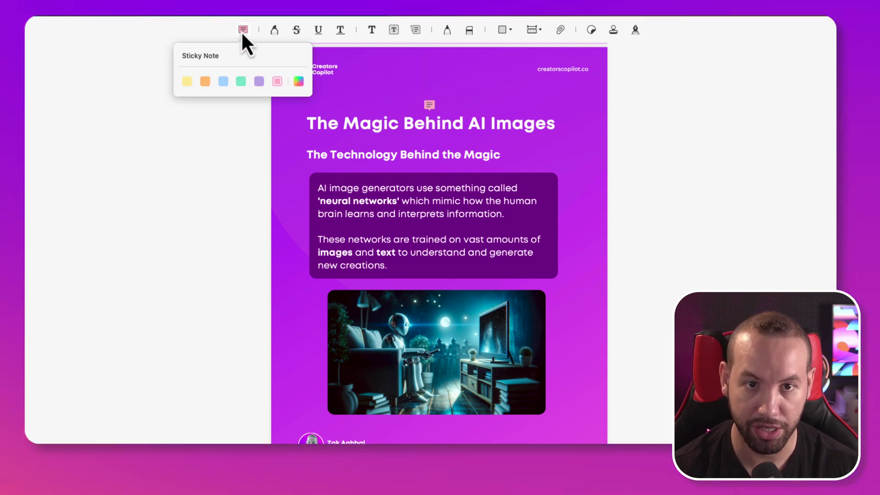
pyautogui.click(490, 100)
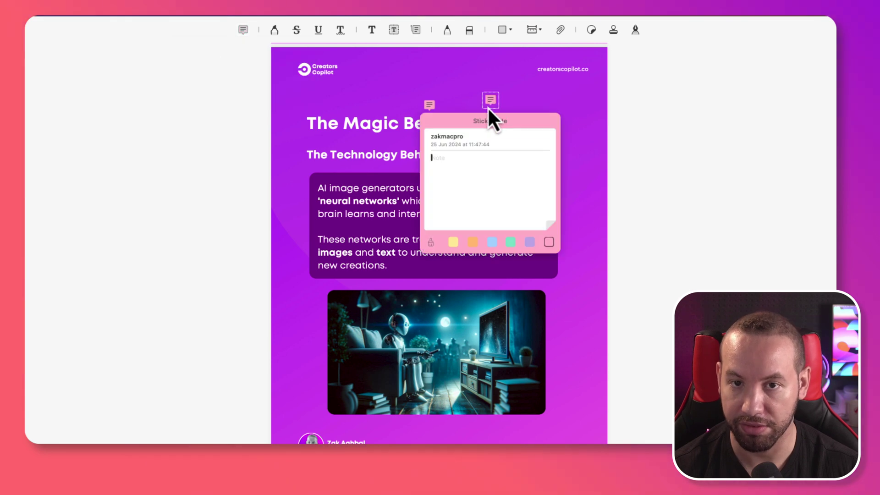
pyautogui.click(313, 122)
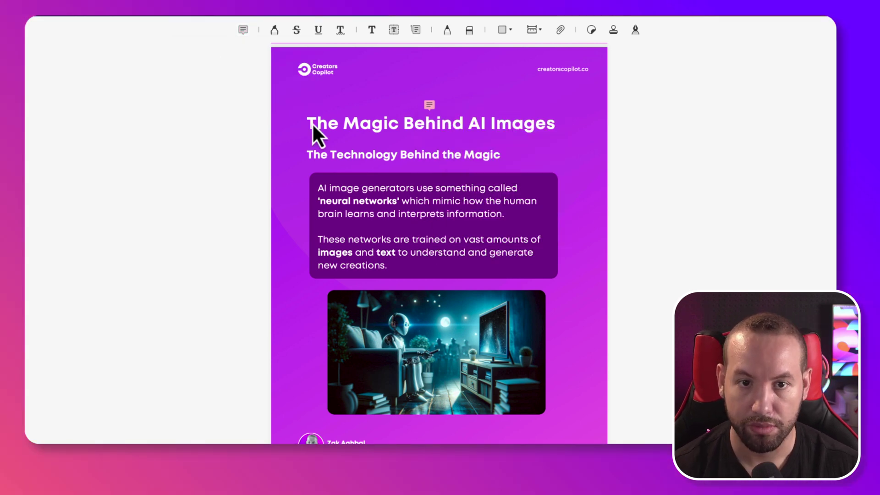
# Highlight the title The Magic Behind AI Images and change the highlight colour to cyan
pyautogui.moveTo(320, 122); pyautogui.dragTo(527, 123)
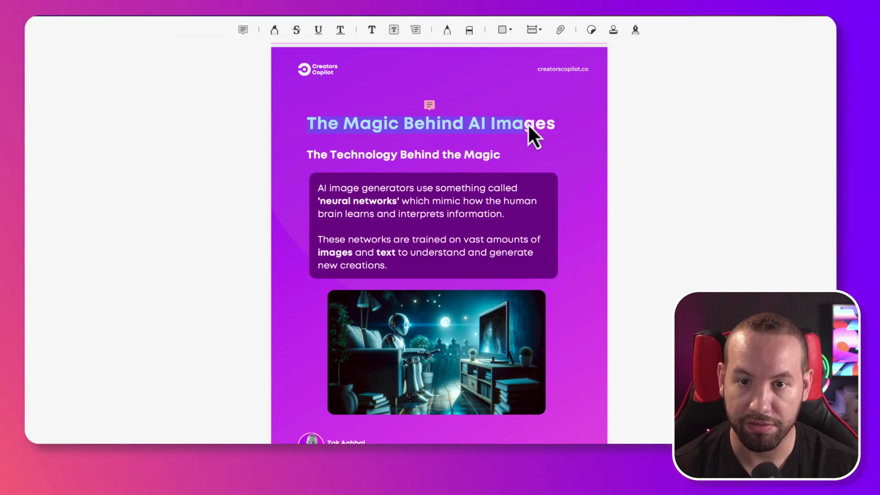
pyautogui.click(274, 31)
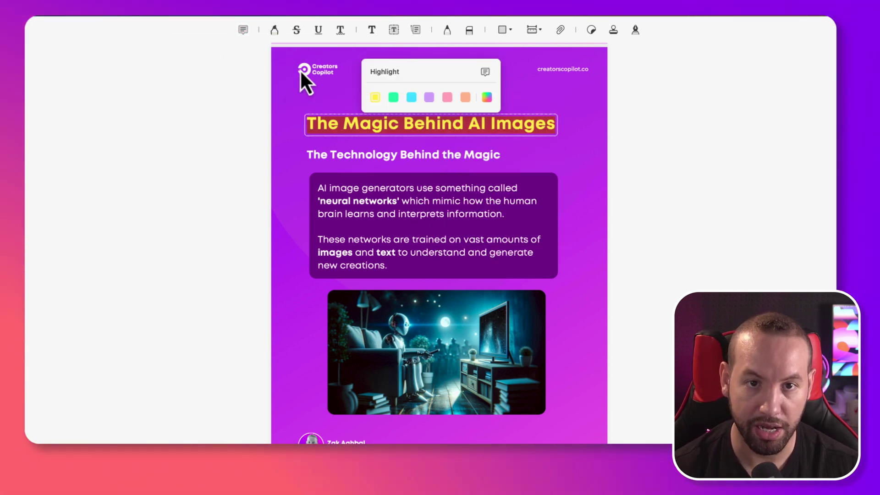
pyautogui.click(416, 100)
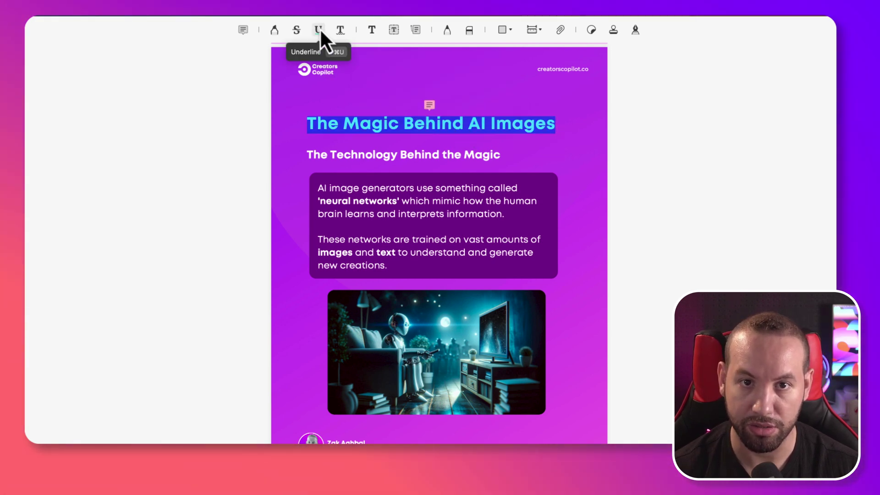
pyautogui.click(330, 120)
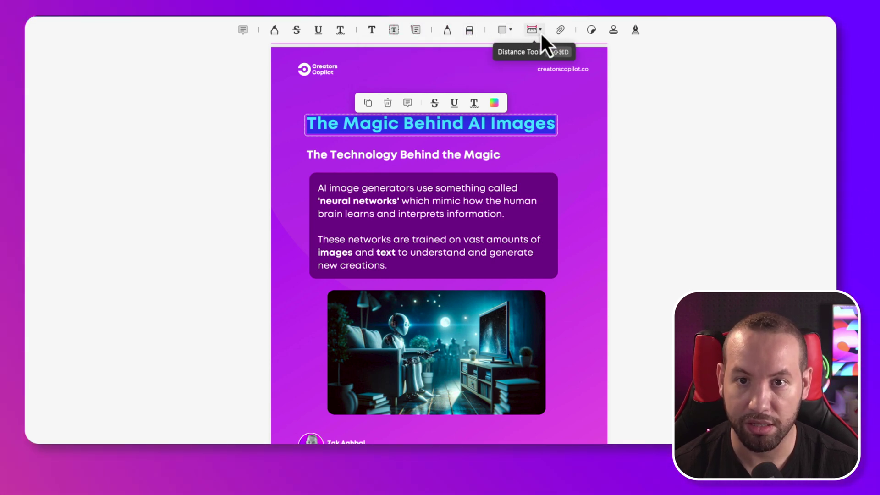
# Place a blue flower sticker beside the title and enlarge it by its corner
pyautogui.click(592, 31)
pyautogui.click(561, 104)
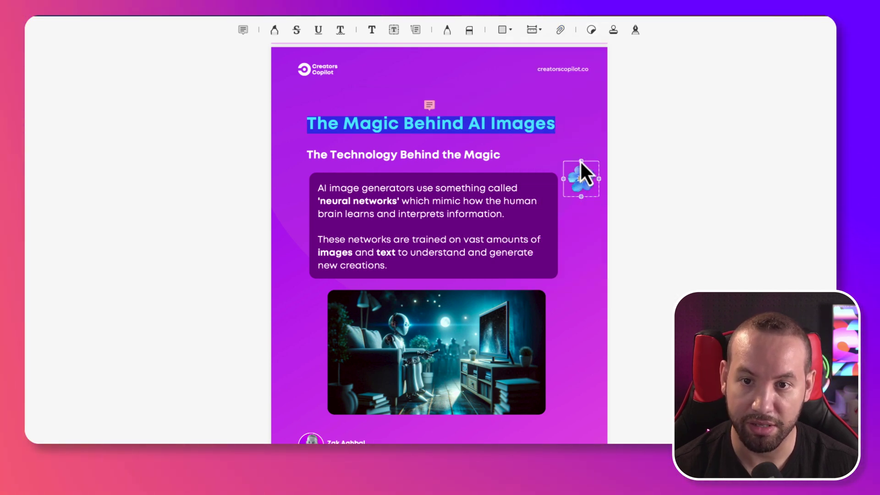
pyautogui.click(571, 180)
pyautogui.moveTo(564, 183)
pyautogui.mouseDown()
pyautogui.moveTo(503, 175)
pyautogui.moveTo(552, 201)
pyautogui.moveTo(569, 178)
pyautogui.moveTo(578, 188)
pyautogui.mouseUp()
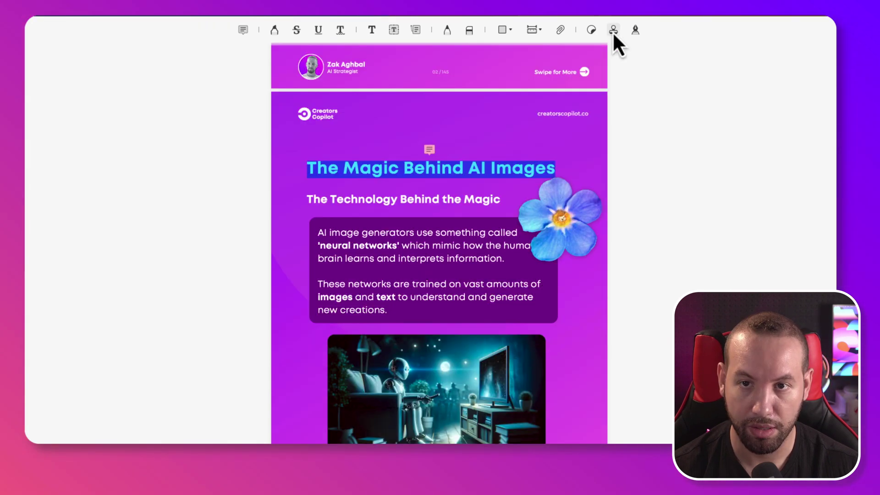
# Place an APPROVED stamp, move it onto the image's lower corner, then delete it
pyautogui.click(613, 30)
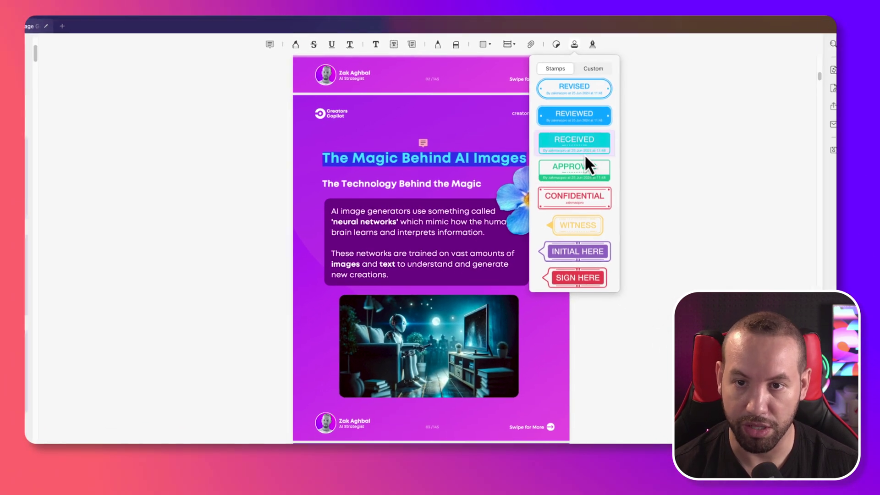
pyautogui.click(577, 164)
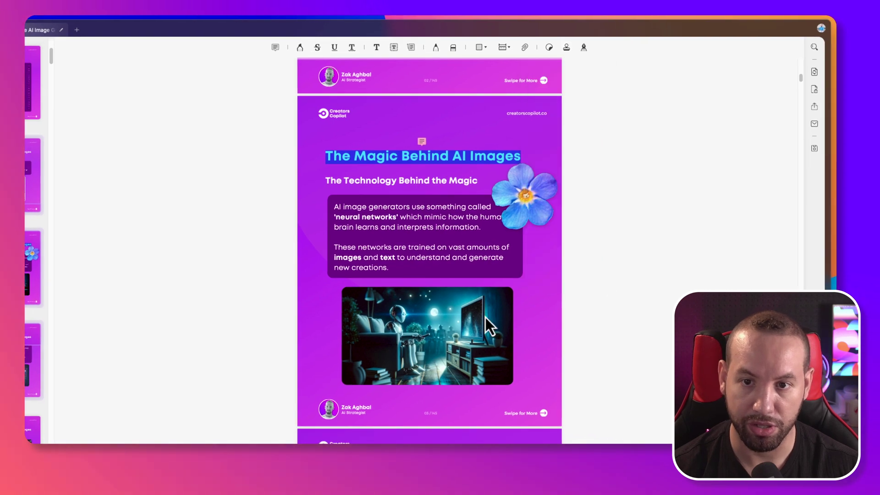
pyautogui.moveTo(490, 404); pyautogui.dragTo(473, 390)
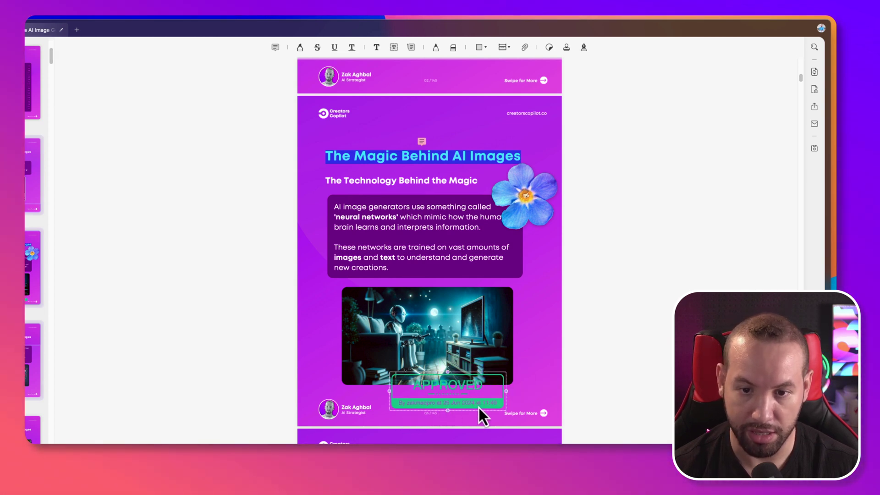
pyautogui.moveTo(479, 390); pyautogui.dragTo(530, 363)
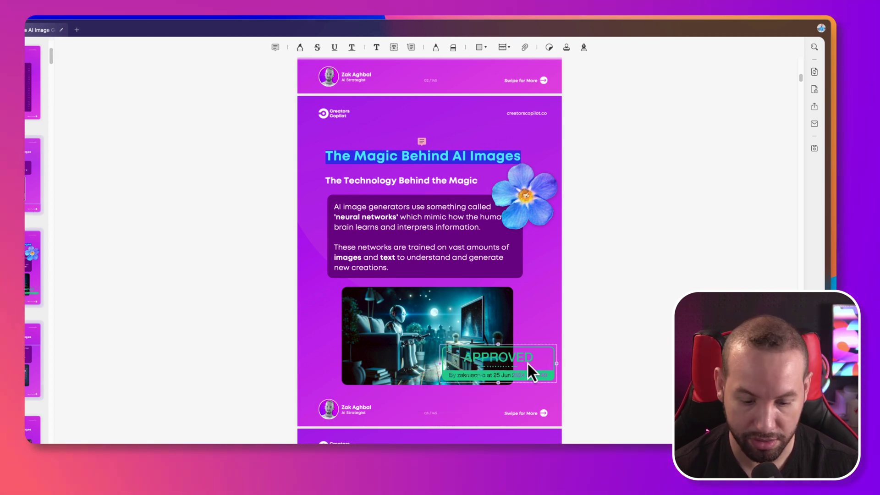
pyautogui.press('Delete')
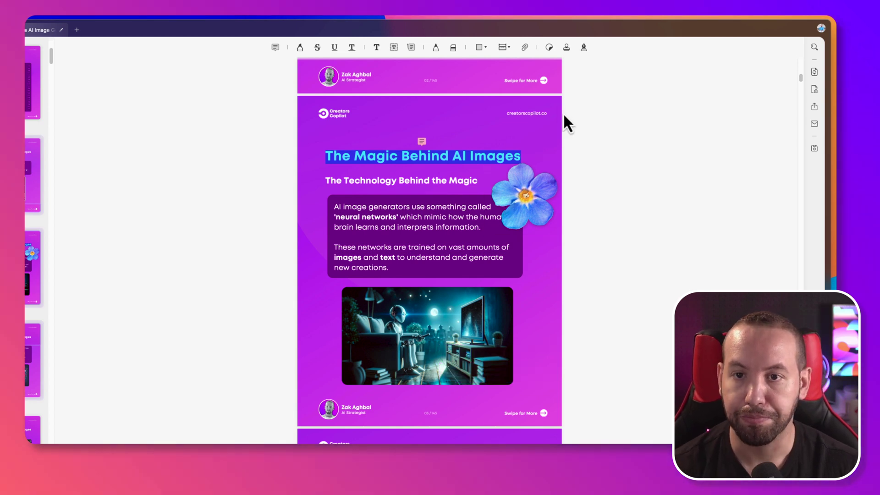
# Open and dismiss the Signature options twice without adding a signature
pyautogui.click(584, 48)
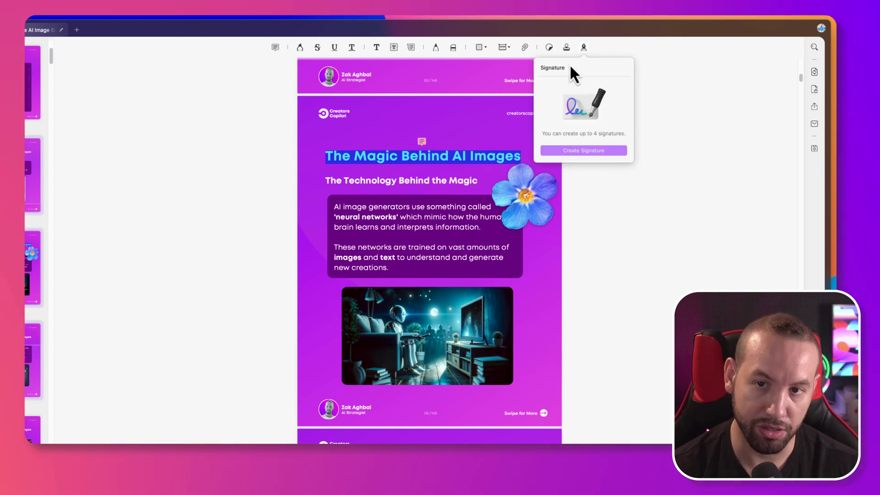
pyautogui.click(596, 45)
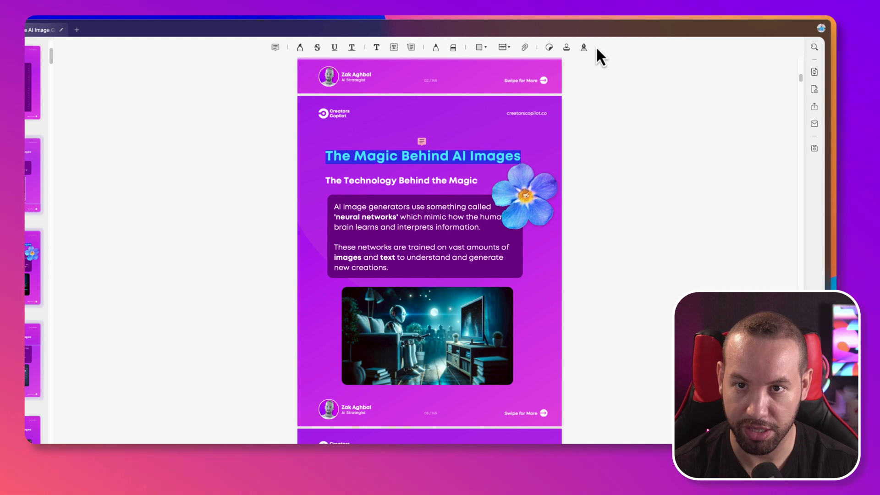
pyautogui.click(584, 48)
pyautogui.click(511, 260)
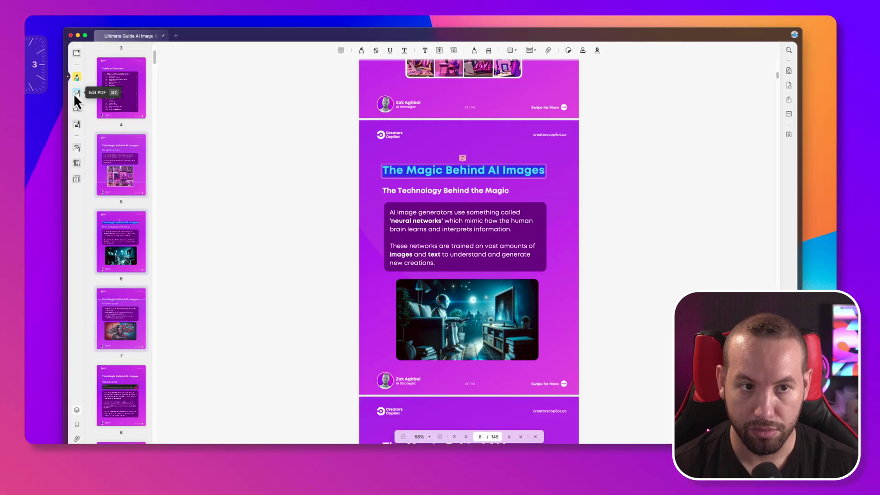
# In Edit PDF on the cover at 108%, change 'Top 21 Tools to Use' to 'Top 22 Tools to Use'
pyautogui.click(75, 94)
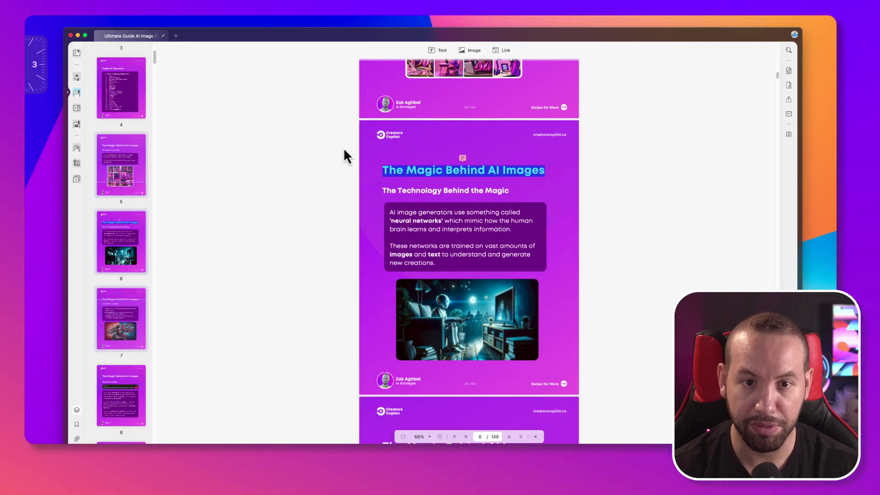
pyautogui.scroll(15, 453, 243)
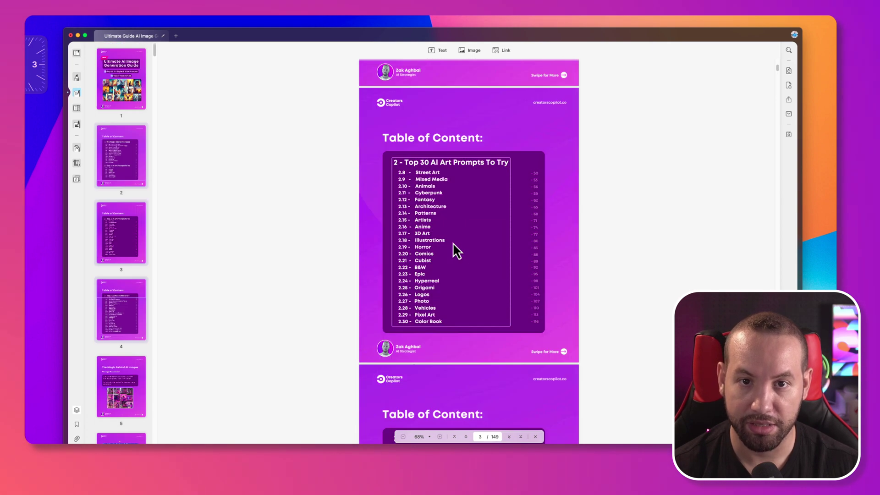
pyautogui.scroll(10, 453, 243)
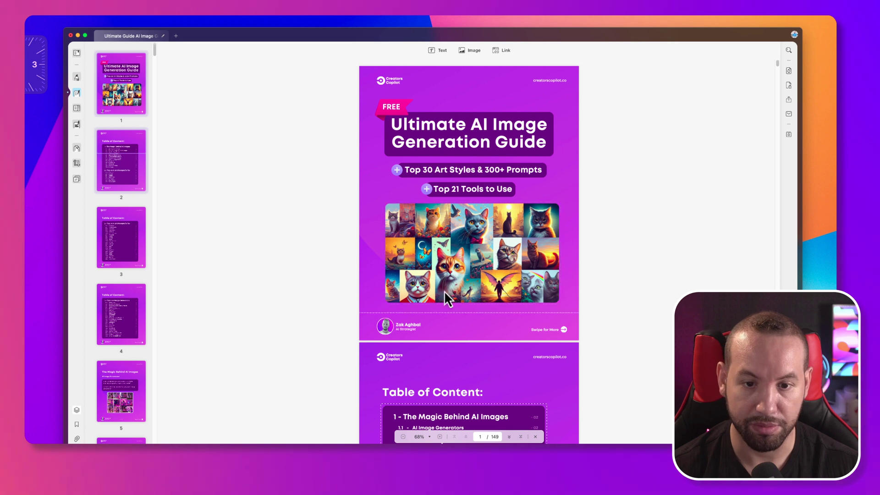
pyautogui.click(440, 437)
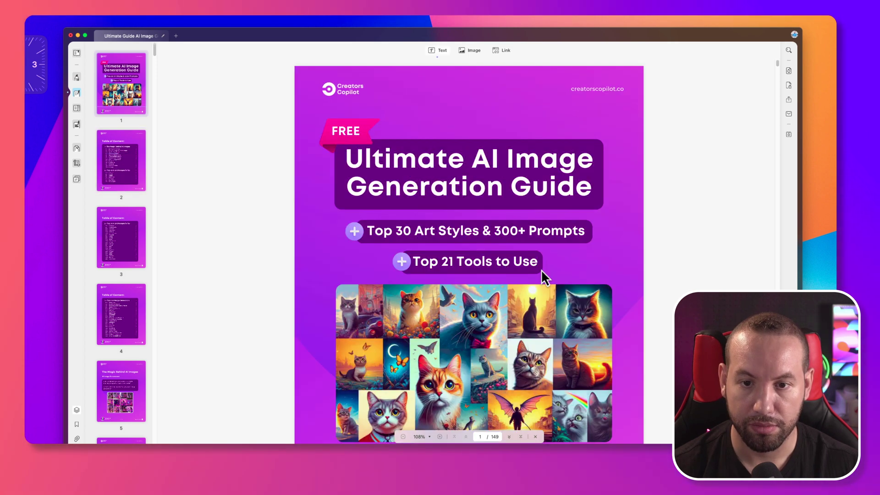
pyautogui.click(479, 264)
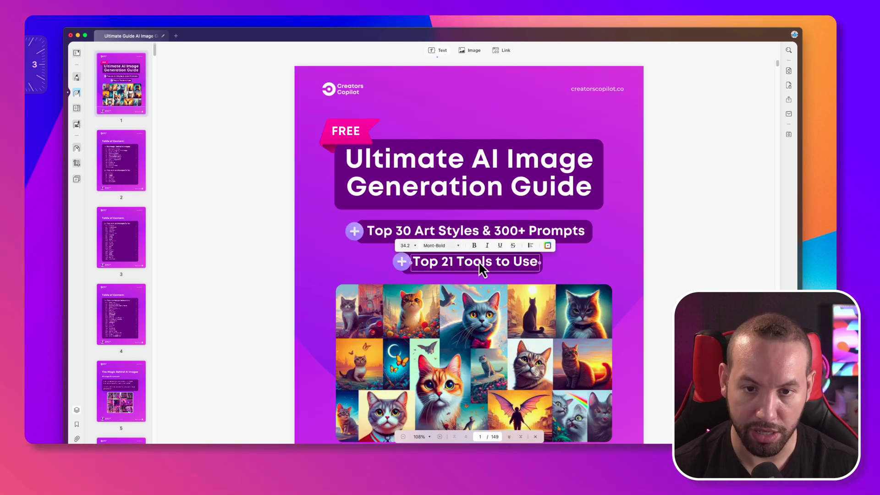
pyautogui.click(441, 262)
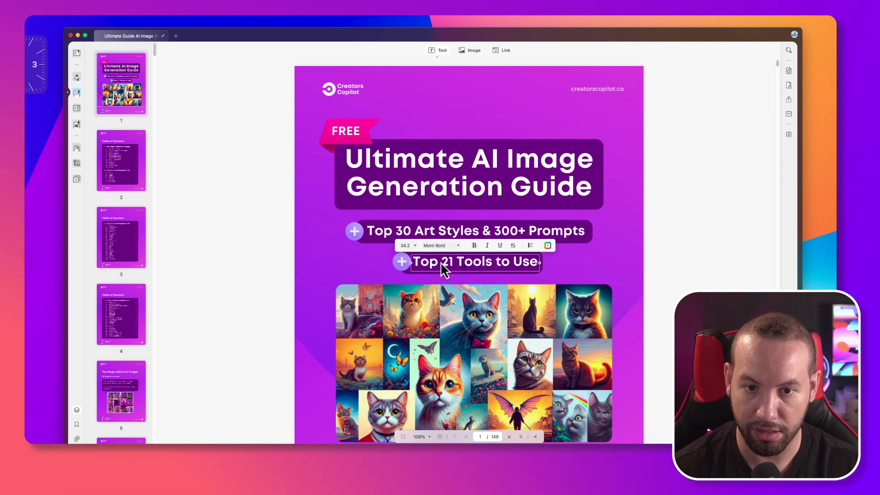
pyautogui.write('2')
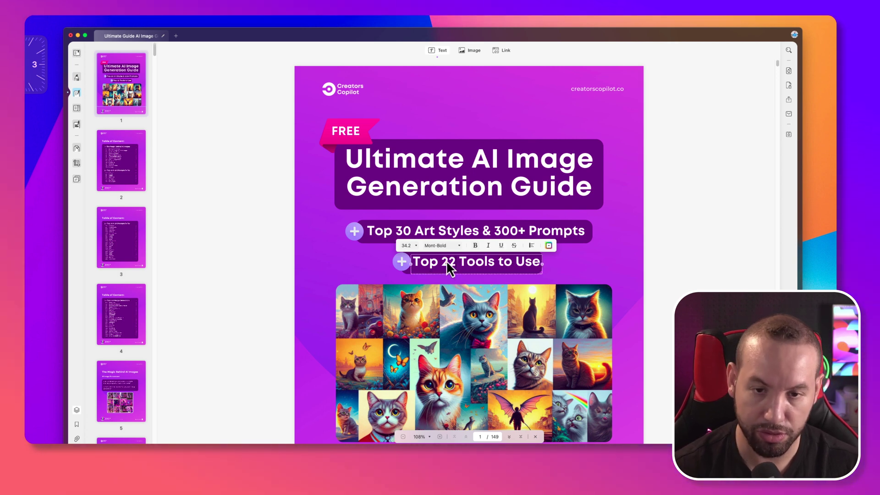
pyautogui.click(603, 255)
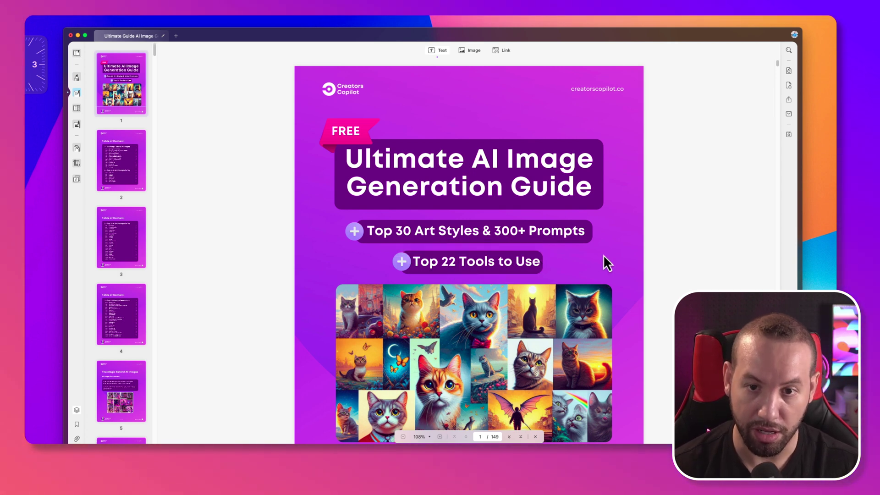
# Select the cat collage and try rotating and flipping it, leaving it upright again
pyautogui.scroll(-2, 516, 321)
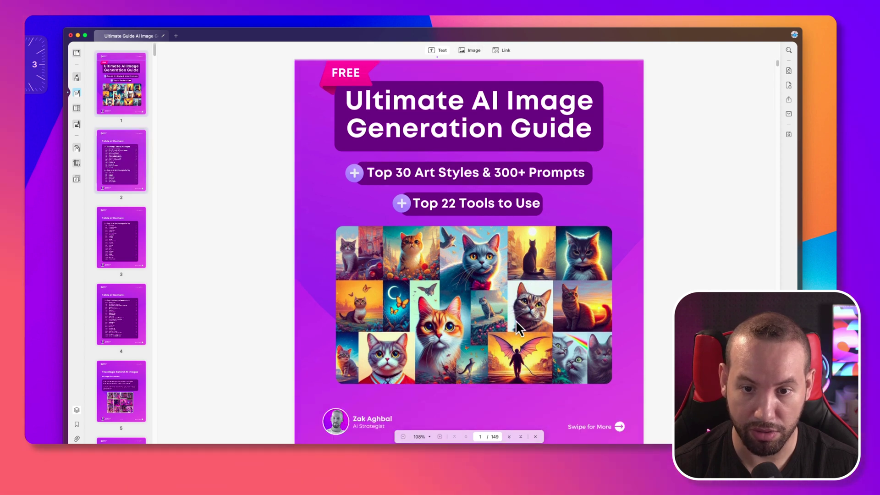
pyautogui.click(472, 53)
pyautogui.click(518, 272)
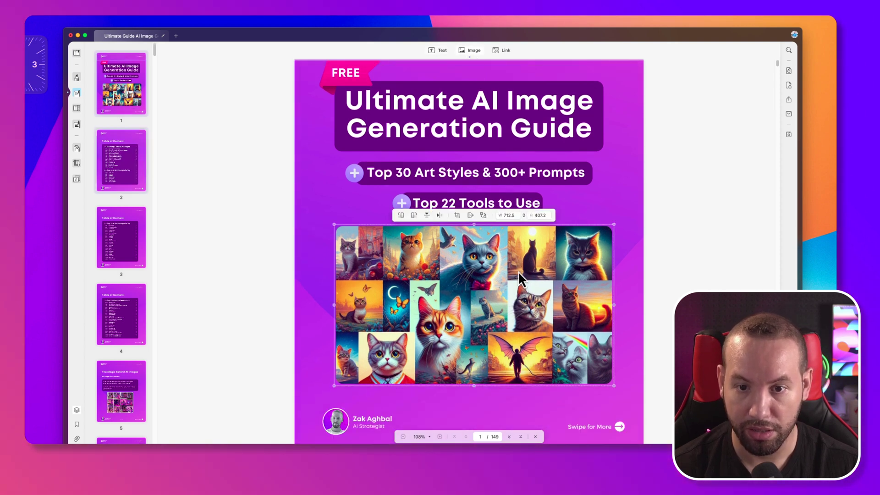
pyautogui.click(414, 215)
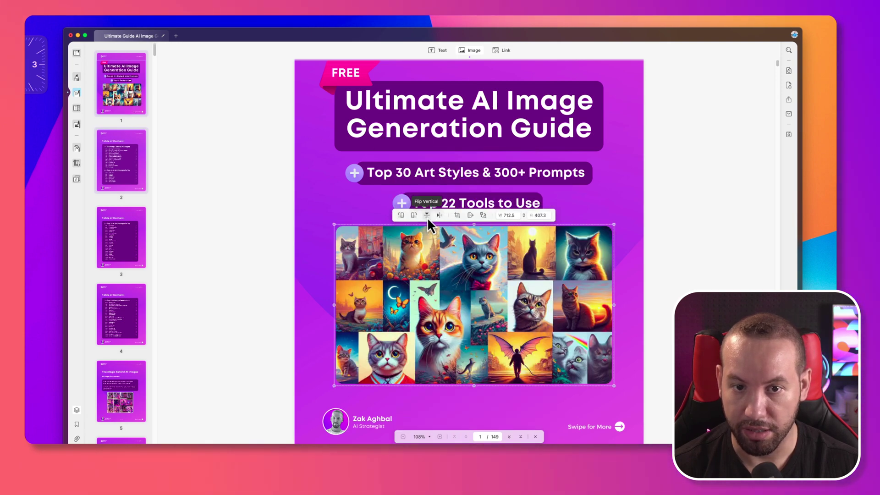
pyautogui.click(427, 216)
pyautogui.click(438, 215)
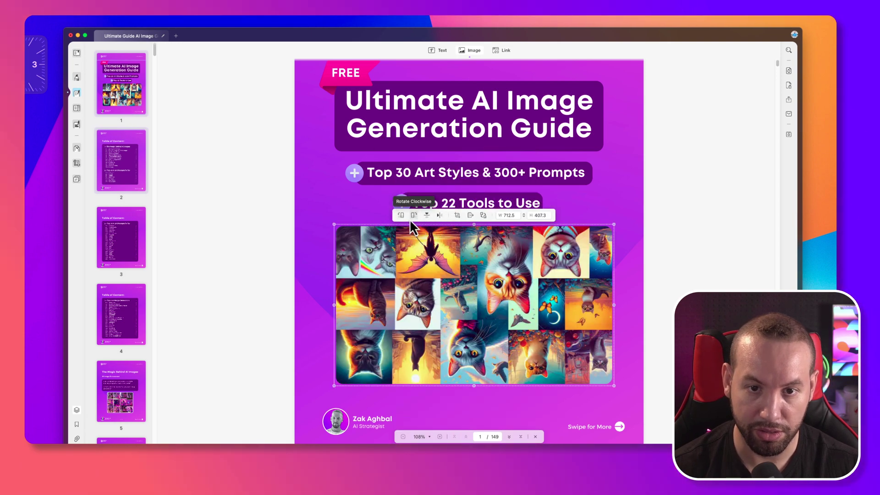
pyautogui.click(428, 216)
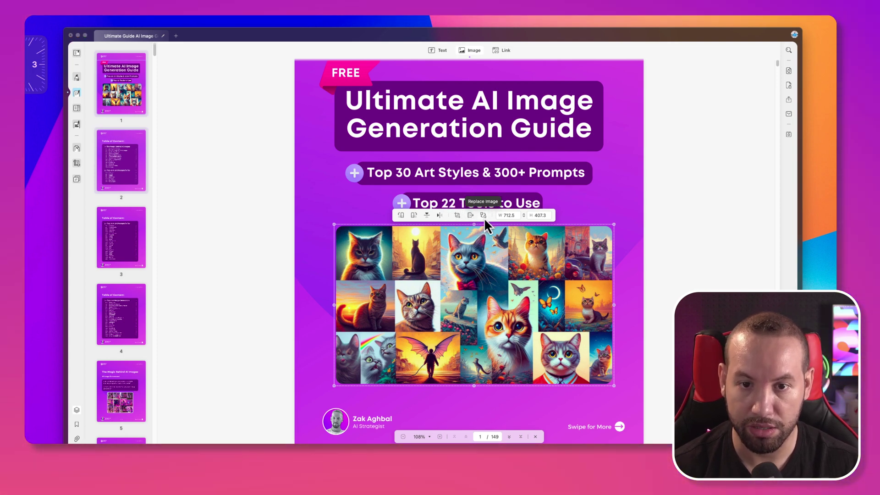
# Replace the cat collage with the 2023 JPG golden-field image
pyautogui.click(483, 217)
pyautogui.moveTo(495, 185); pyautogui.dragTo(496, 262)
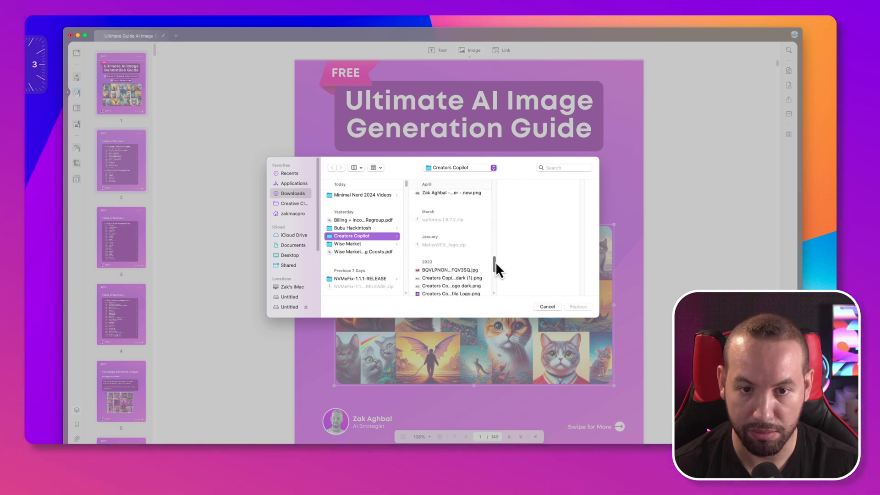
pyautogui.click(461, 255)
pyautogui.click(578, 307)
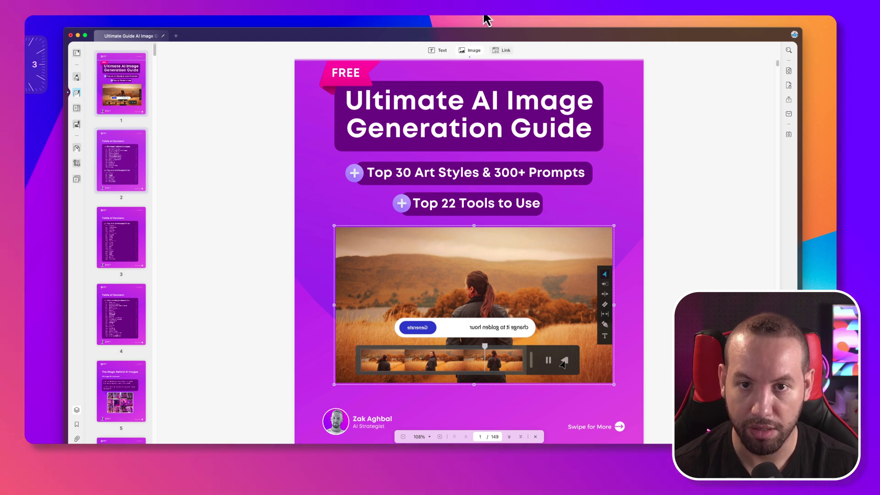
# Open the link options and scroll through the guide's pages
pyautogui.click(506, 52)
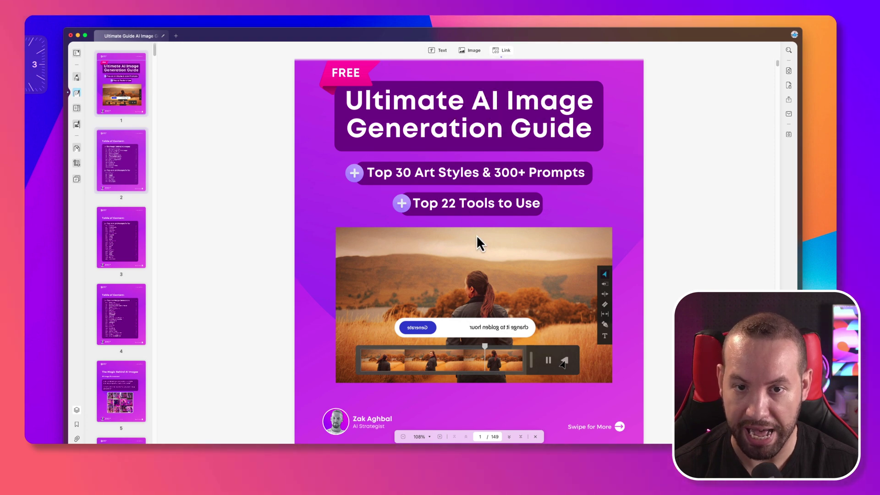
pyautogui.scroll(-1, 470, 243)
pyautogui.scroll(-3, 479, 236)
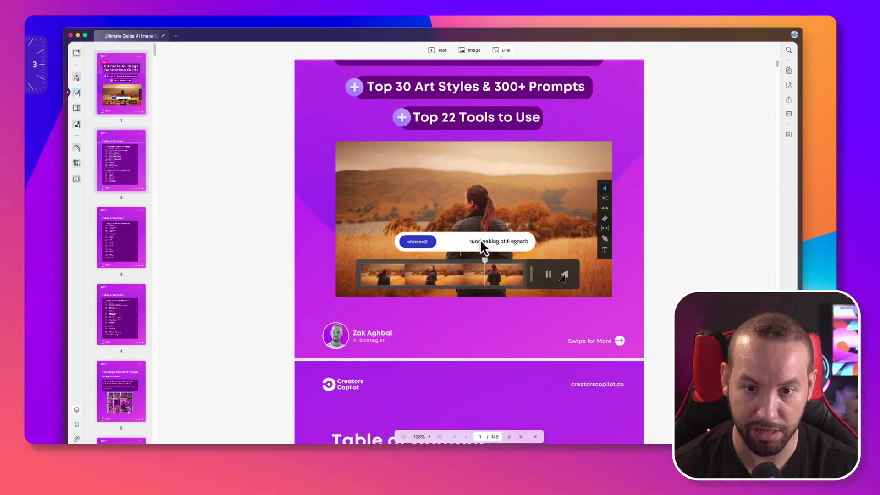
pyautogui.scroll(2, 480, 238)
pyautogui.scroll(2, 480, 238)
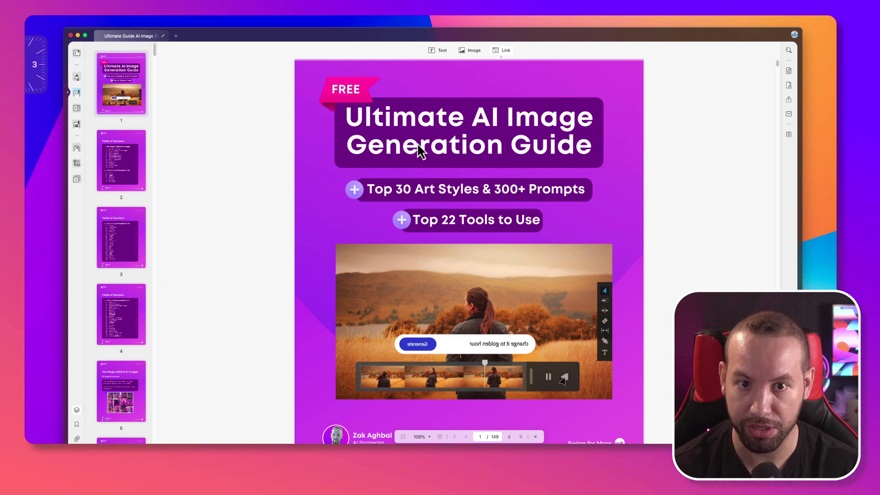
pyautogui.click(502, 51)
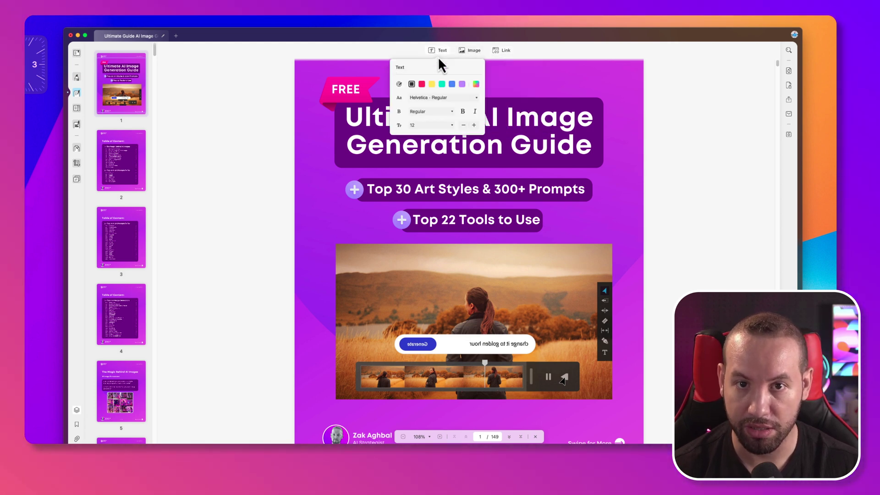
# Click into the 'Top 22 Tools to Use' line, removing an accidental extra 'o'
pyautogui.click(508, 227)
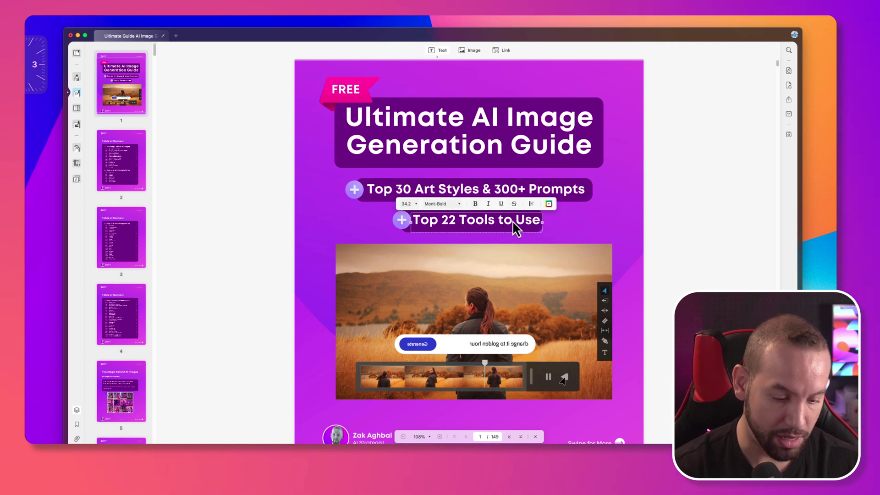
pyautogui.write('o')
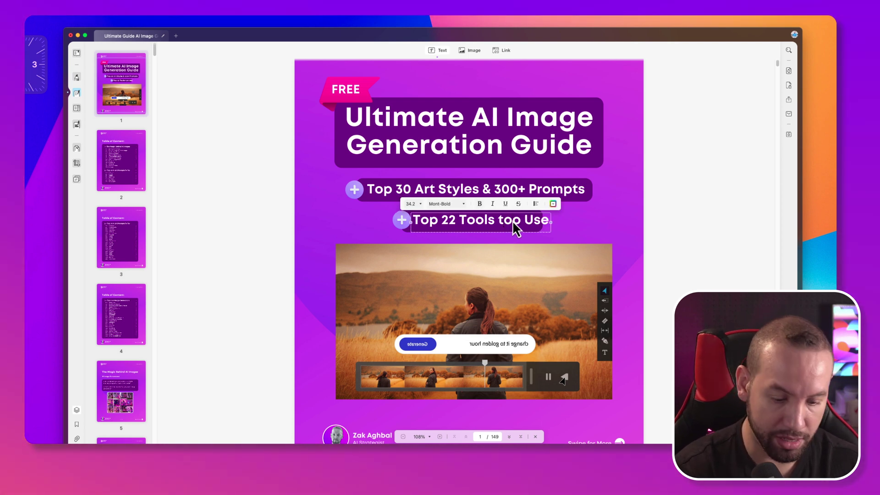
pyautogui.press('BackSpace')
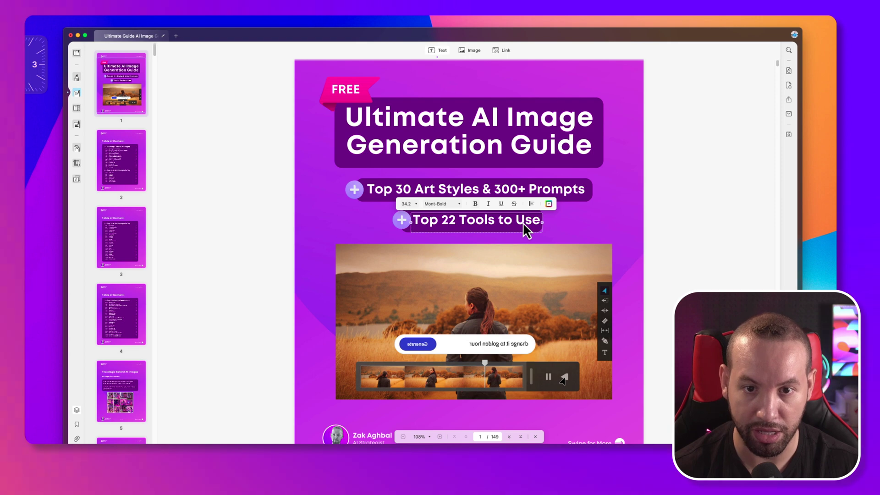
pyautogui.click(557, 227)
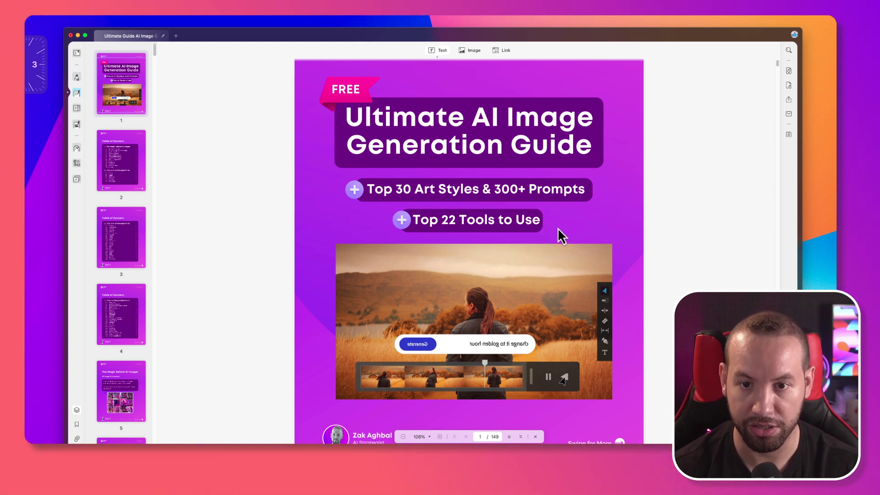
# Scroll the guide and open the table of contents text for editing
pyautogui.scroll(-5, 545, 326)
pyautogui.scroll(-10, 546, 326)
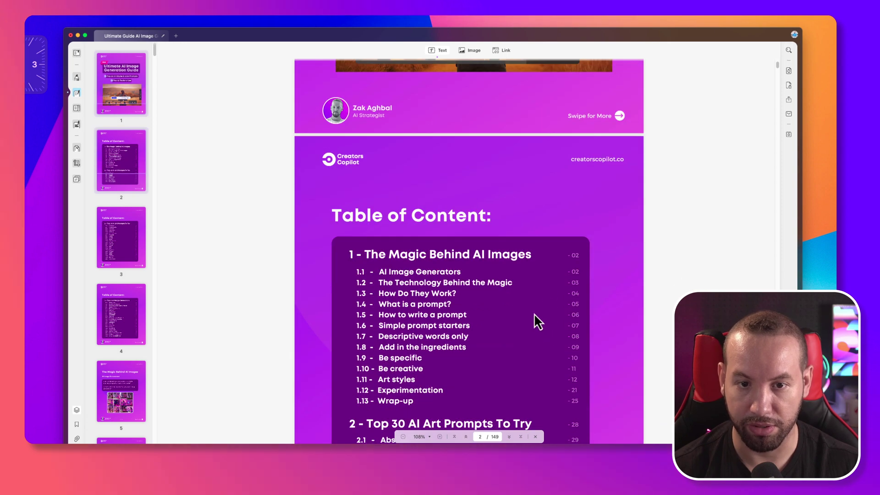
pyautogui.scroll(-4, 529, 312)
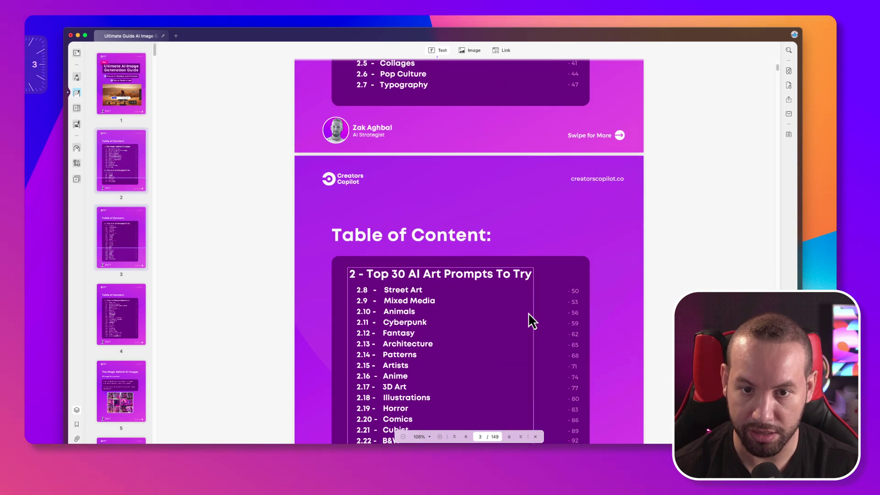
pyautogui.scroll(6, 529, 312)
pyautogui.scroll(2, 527, 313)
pyautogui.click(440, 232)
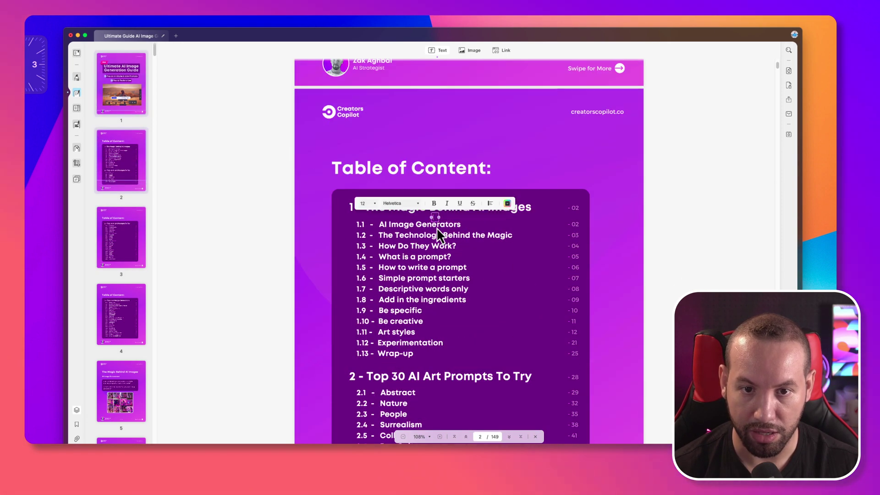
pyautogui.scroll(-10, 490, 343)
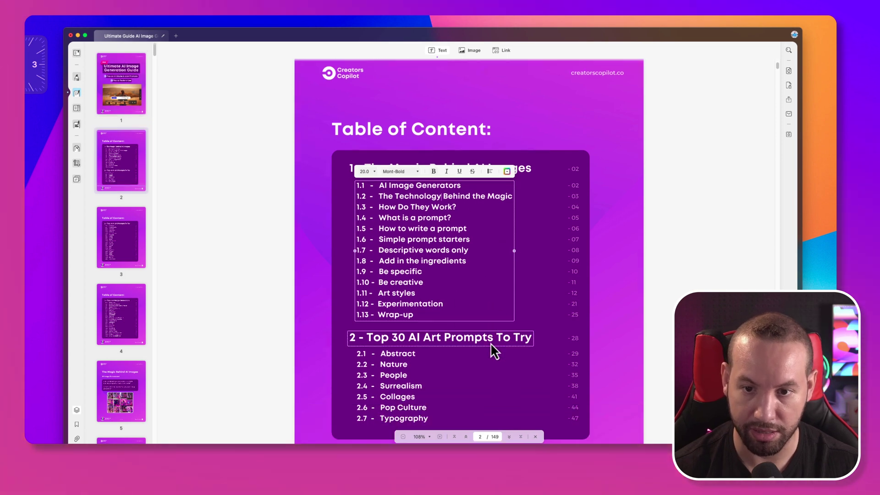
pyautogui.scroll(-10, 491, 344)
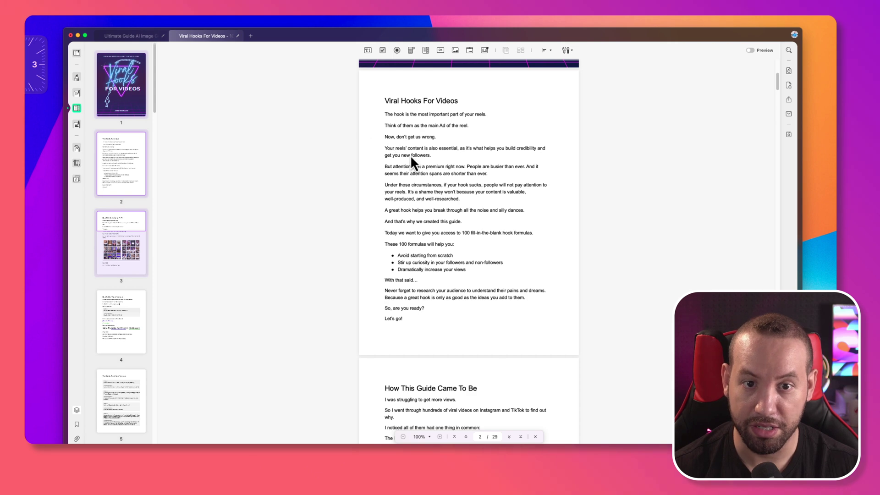
pyautogui.scroll(-2, 408, 188)
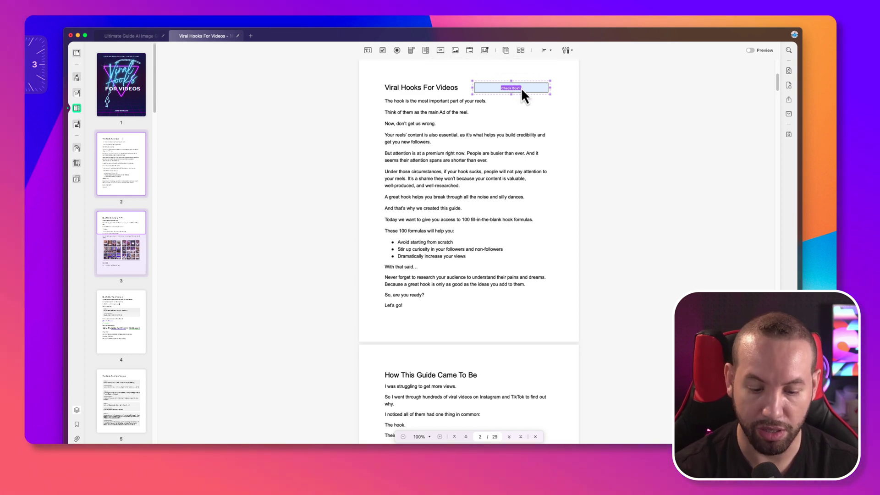
pyautogui.press('Delete')
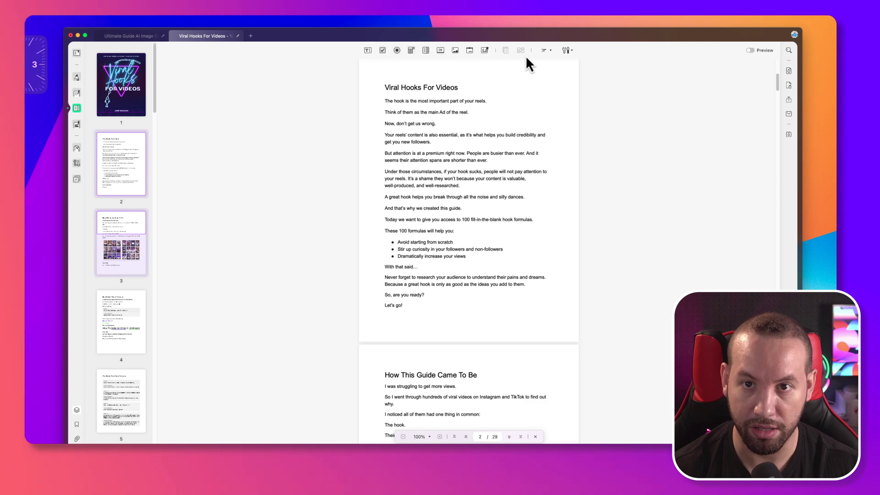
# Mark the opening hook sentence on page 2 for redaction with a black bar
pyautogui.click(544, 51)
pyautogui.click(317, 107)
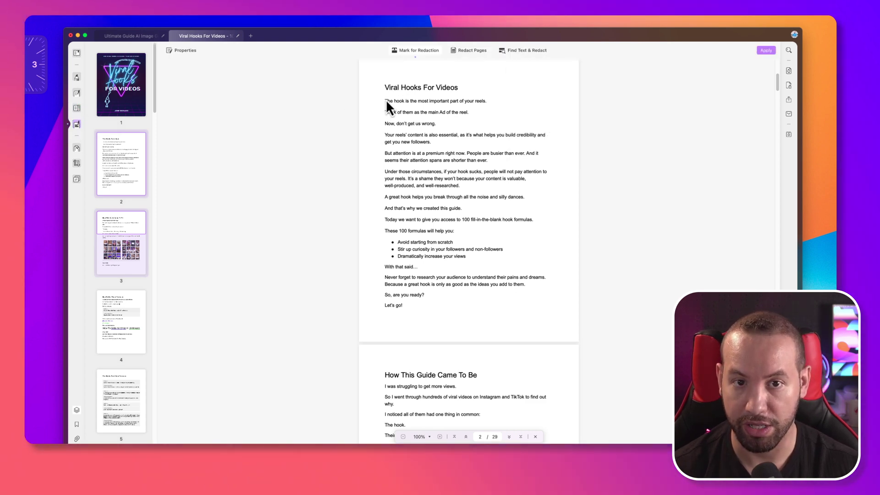
pyautogui.moveTo(384, 101); pyautogui.dragTo(486, 114)
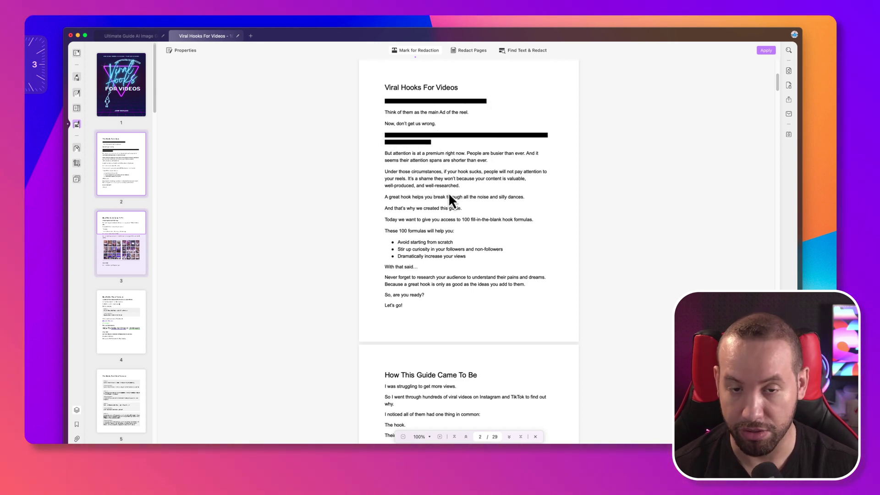
pyautogui.scroll(-2, 400, 237)
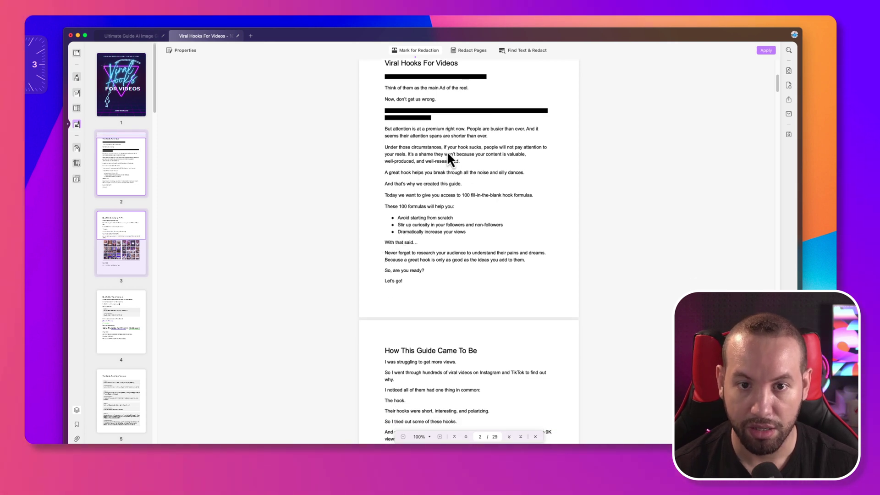
# Show all 29 Viral Hooks pages as thumbnails, briefly returning to the reader in between
pyautogui.click(77, 149)
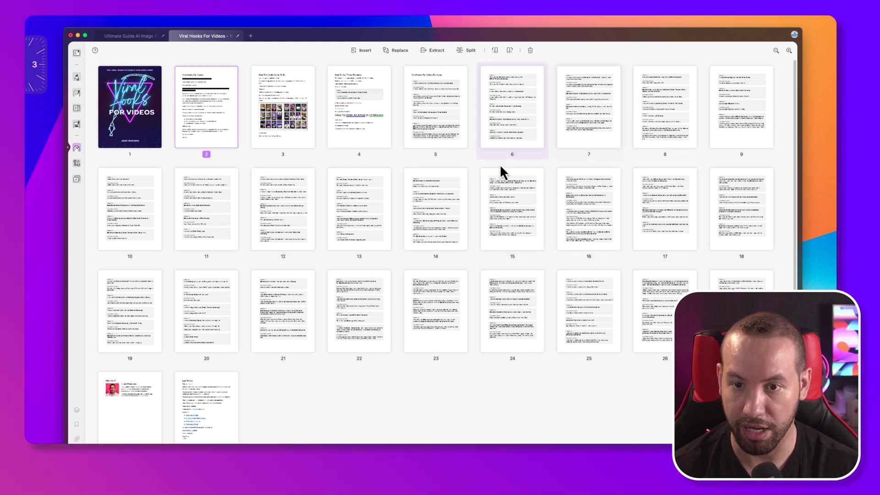
pyautogui.click(76, 54)
pyautogui.click(77, 148)
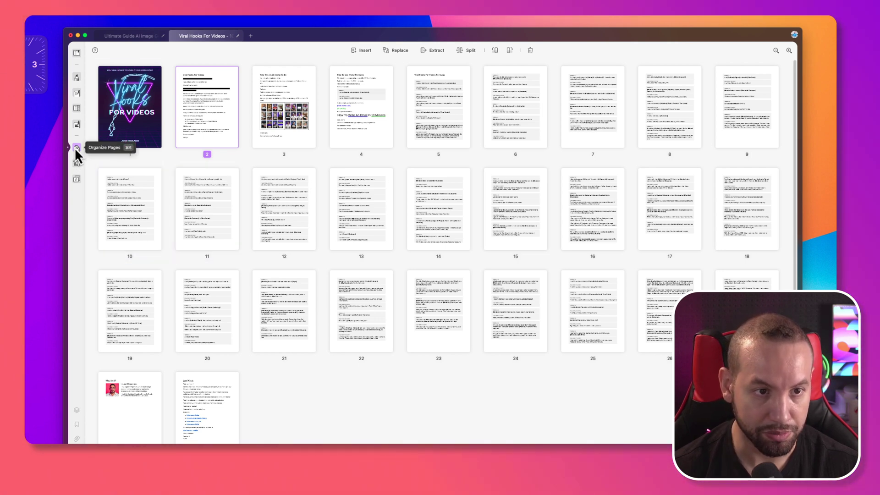
# Test pulling page 2's crop margin, then view the watermark, background and header & footer options
pyautogui.click(76, 164)
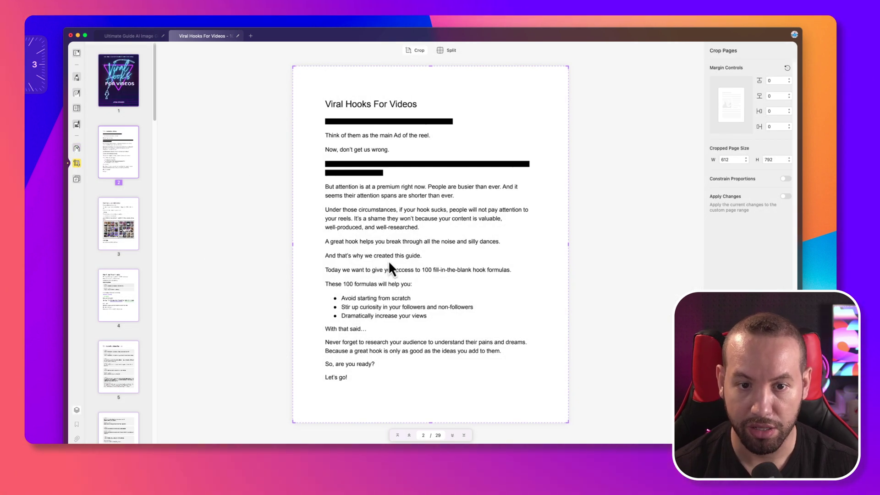
pyautogui.moveTo(294, 67)
pyautogui.mouseDown()
pyautogui.moveTo(316, 101)
pyautogui.moveTo(351, 95)
pyautogui.moveTo(299, 85)
pyautogui.moveTo(292, 66)
pyautogui.mouseUp()
pyautogui.click(77, 178)
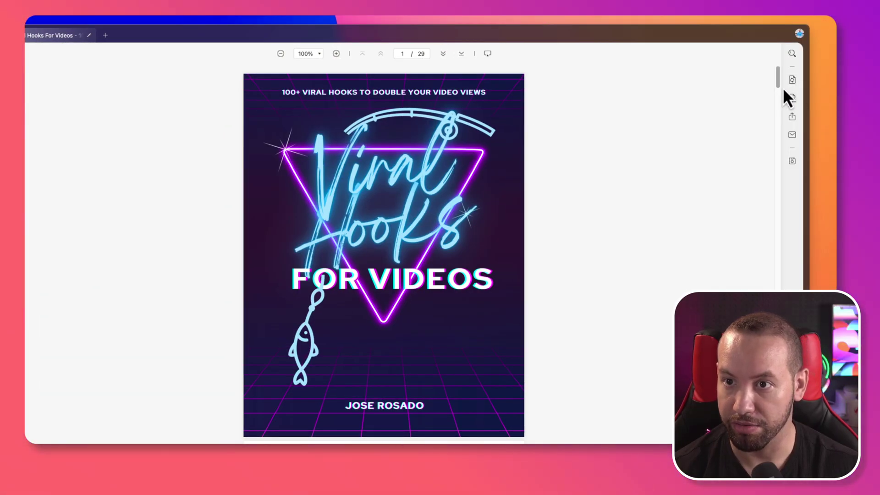
pyautogui.click(794, 82)
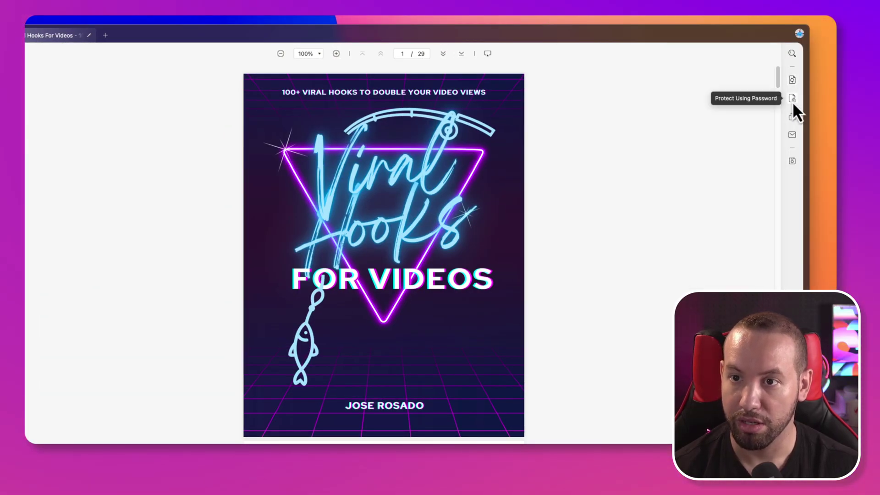
pyautogui.click(792, 99)
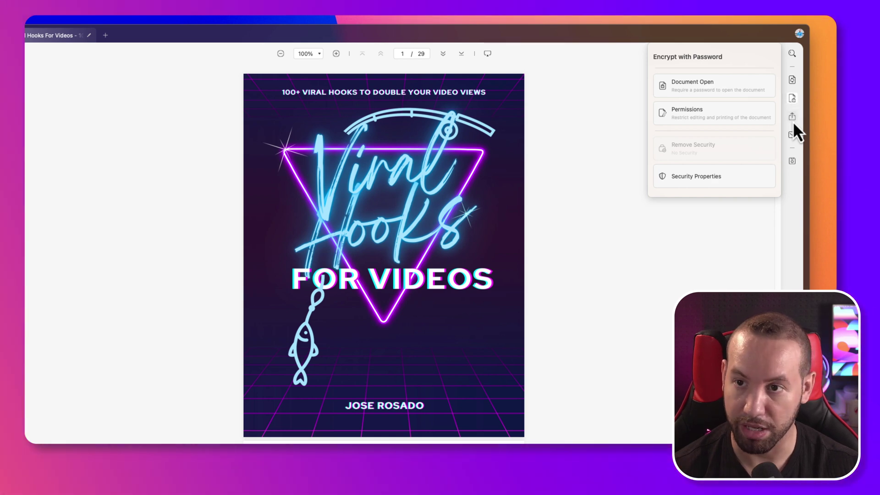
pyautogui.click(792, 117)
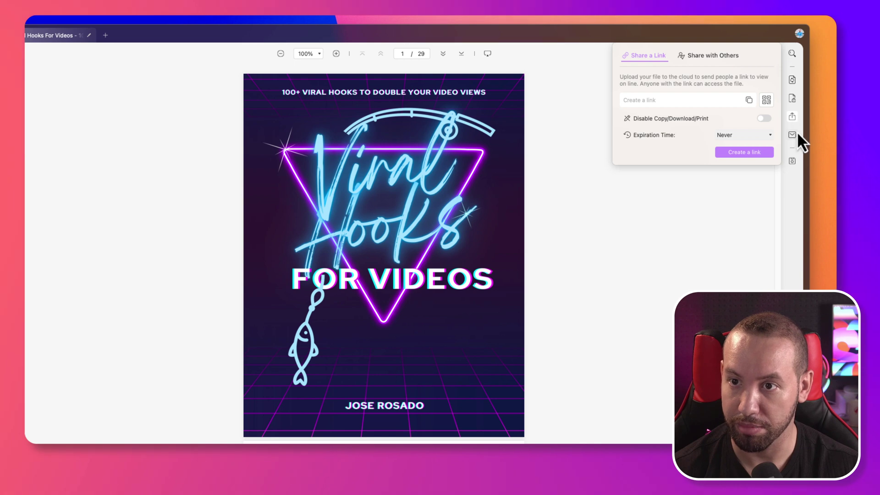
pyautogui.click(792, 162)
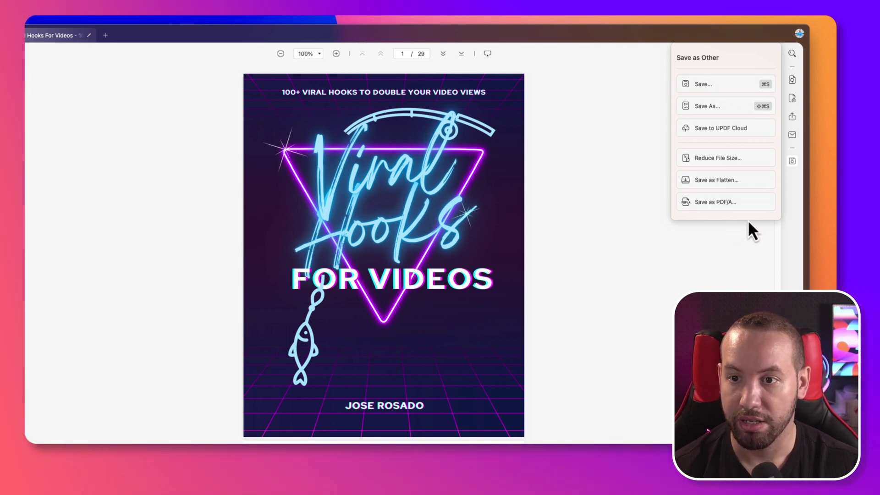
pyautogui.click(633, 111)
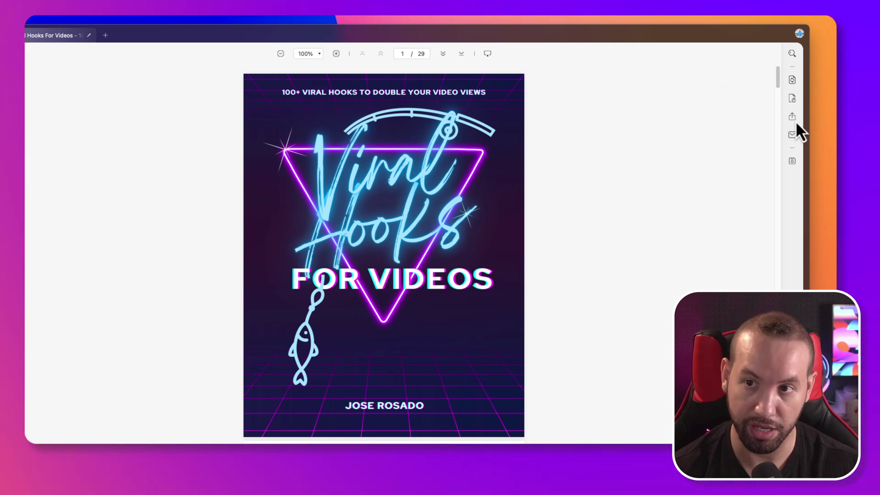
# Export pages 1–29 as Word (.docx) into the Creators Copilot folder and close that folder
pyautogui.click(790, 79)
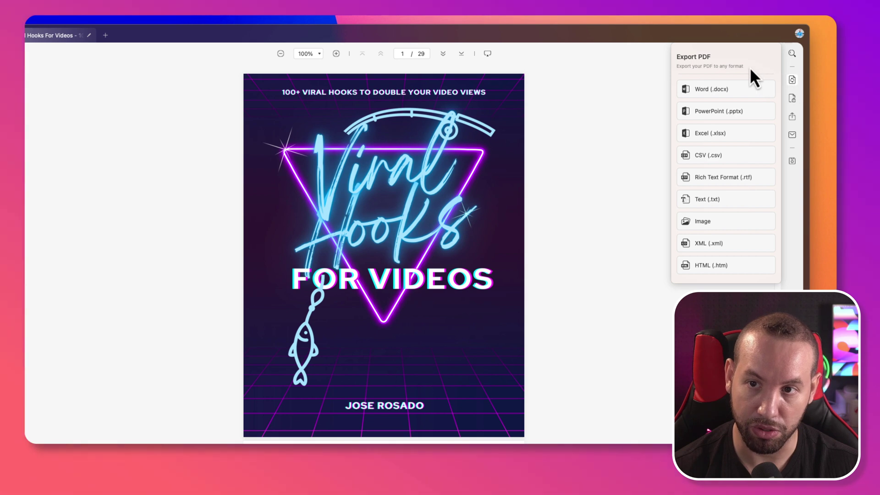
pyautogui.click(718, 91)
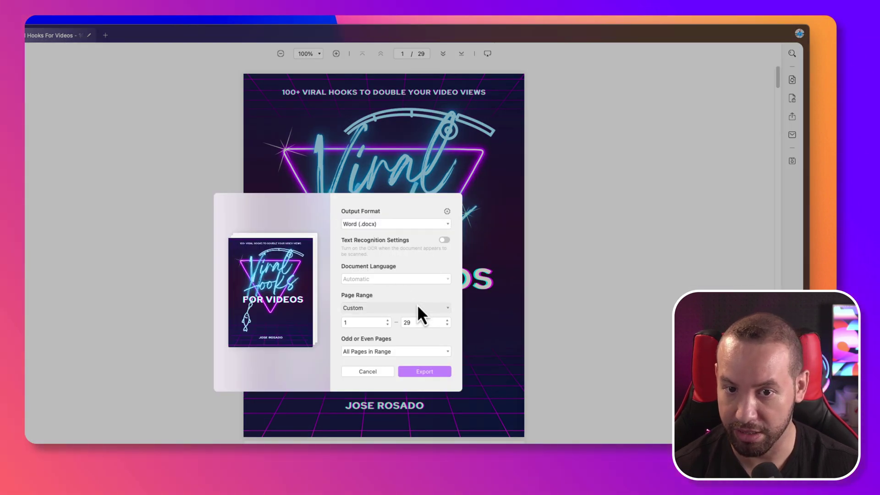
pyautogui.click(440, 373)
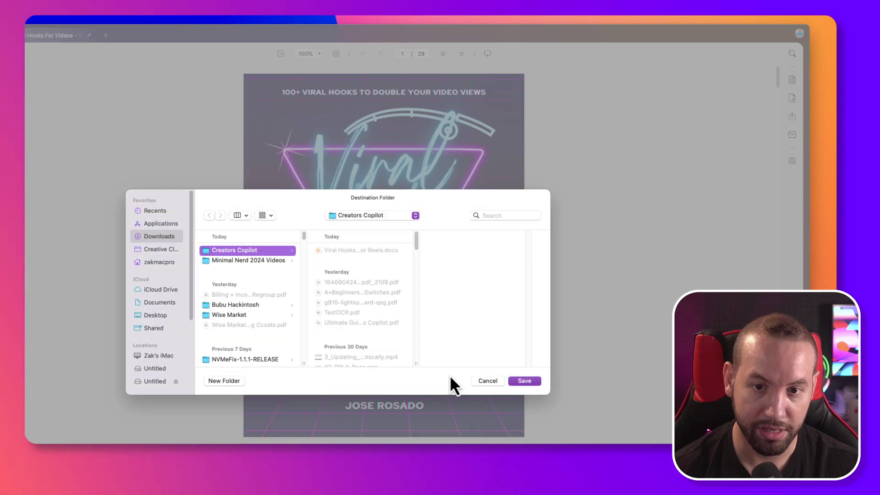
pyautogui.click(524, 381)
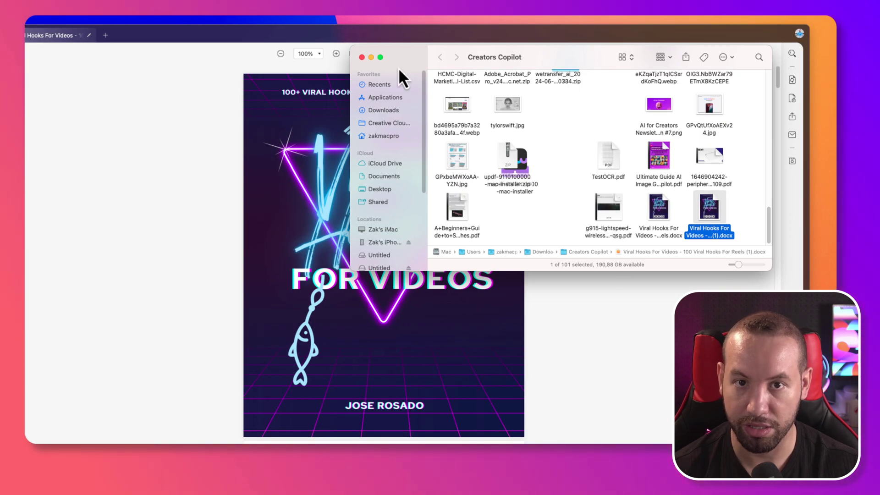
pyautogui.click(362, 58)
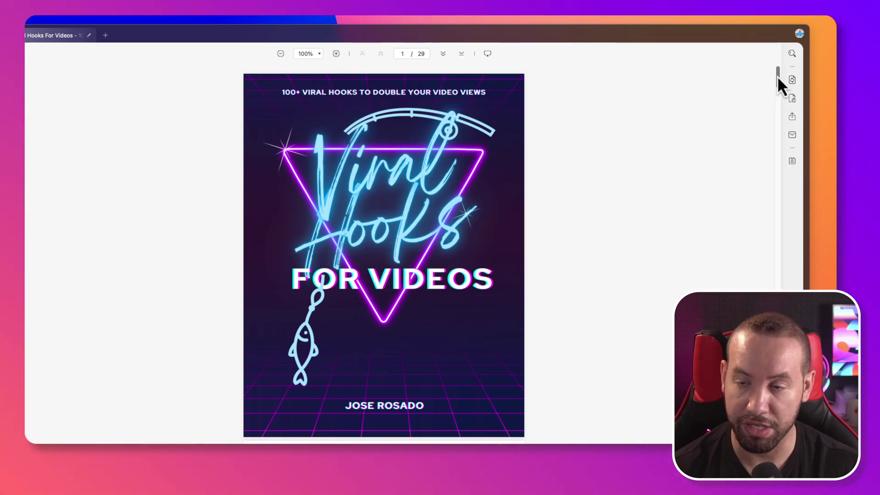
pyautogui.scroll(-2, 778, 79)
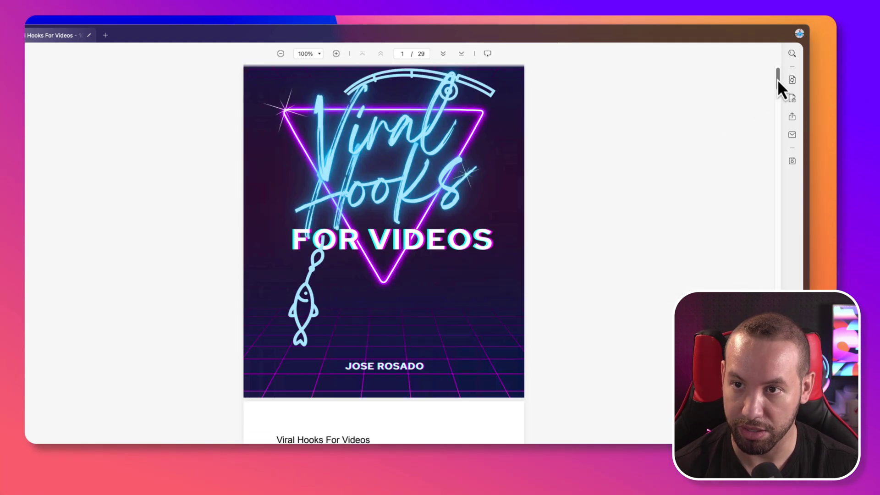
pyautogui.scroll(2, 777, 79)
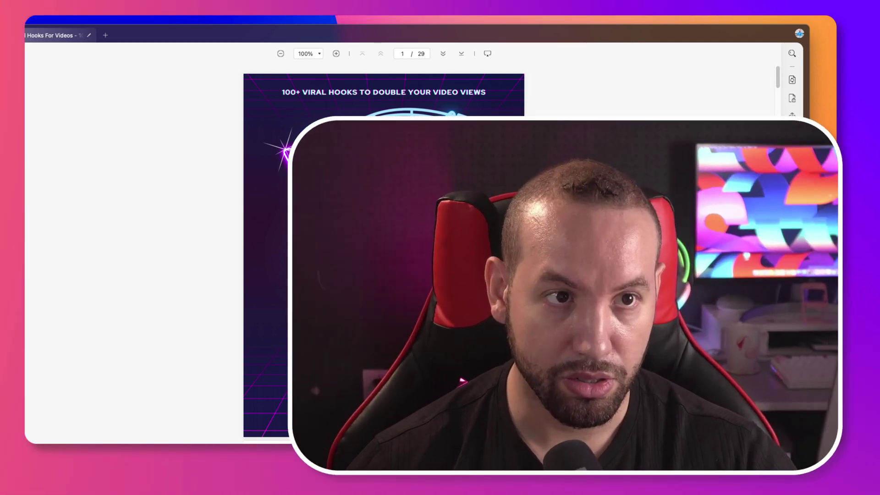